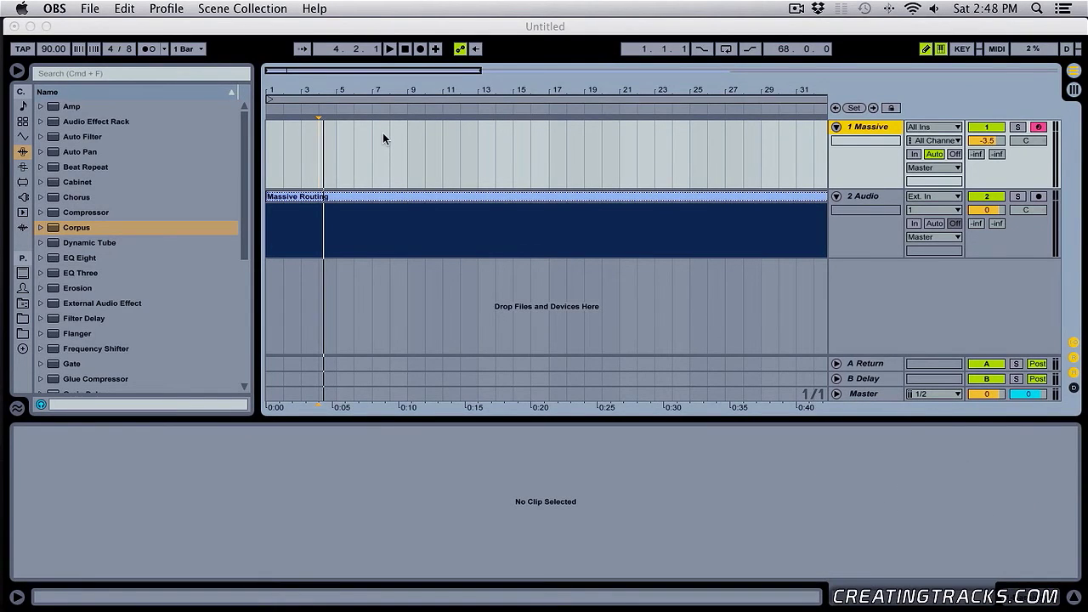
- Bring the floating Massive plugin window back over Live's arrangement view
{"action": "left_click", "coordinate": [414, 155]}
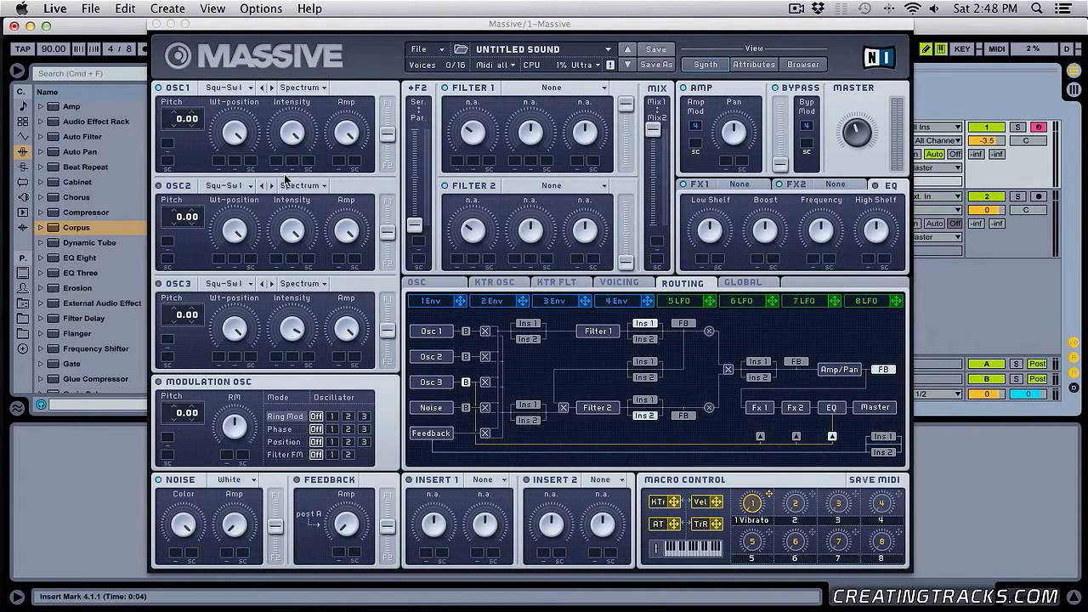
- Audition a note and push OSC1's F1/F2 fader fully to Filter 1
{"action": "left_click", "coordinate": [361, 96]}
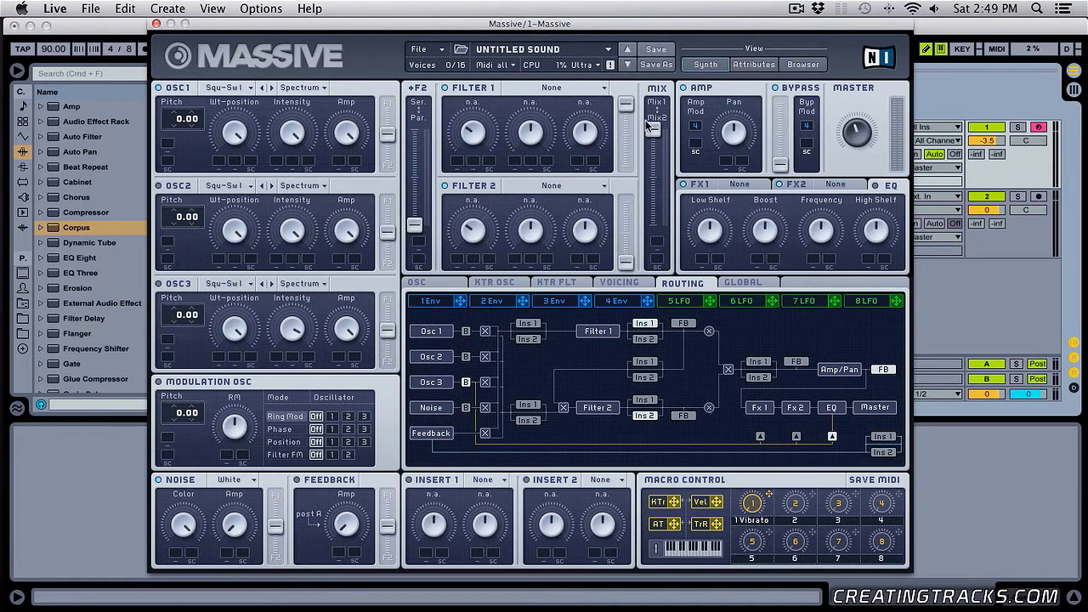
{"action": "left_click", "coordinate": [1046, 164]}
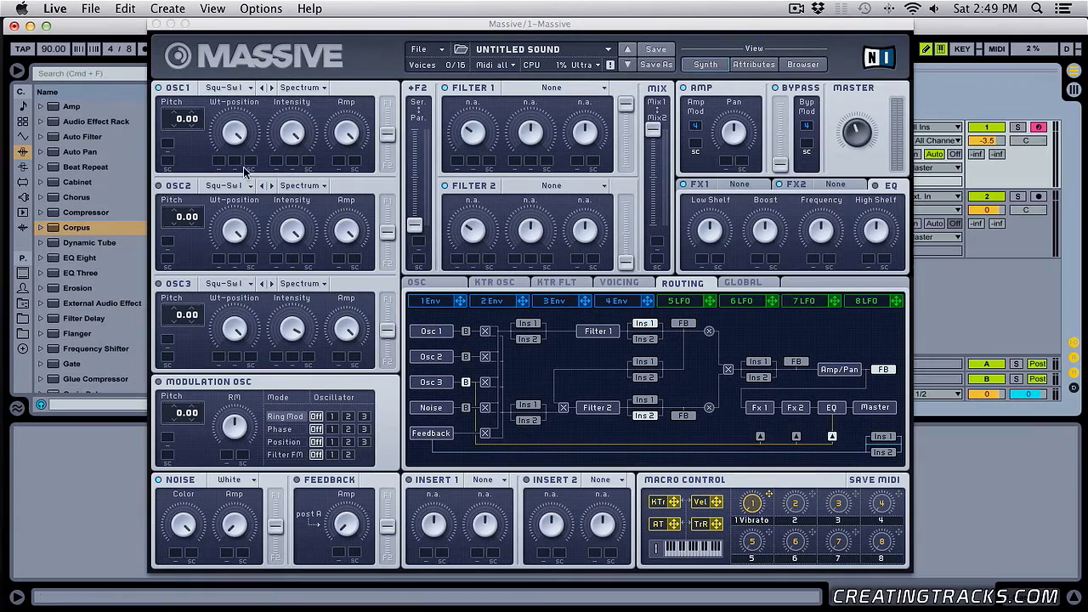
{"action": "left_click", "coordinate": [383, 133]}
{"action": "left_click_drag", "start_coordinate": [383, 133], "coordinate": [354, 131]}
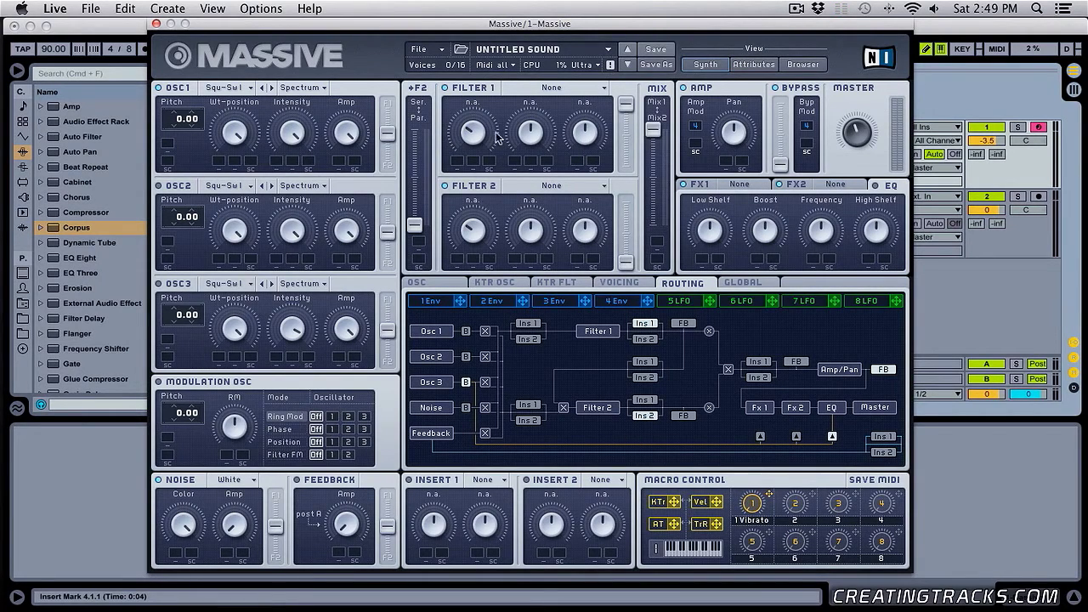
- Look through the FX1, FX2 and EQ sections of the routing page
{"action": "left_click", "coordinate": [759, 185]}
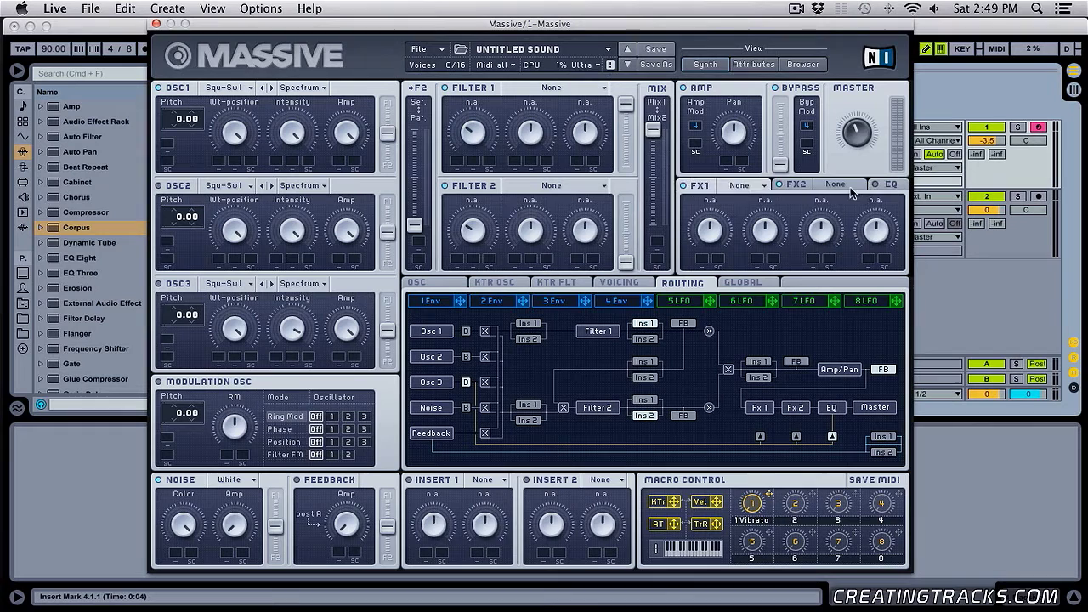
{"action": "left_click", "coordinate": [838, 186]}
{"action": "left_click", "coordinate": [891, 185]}
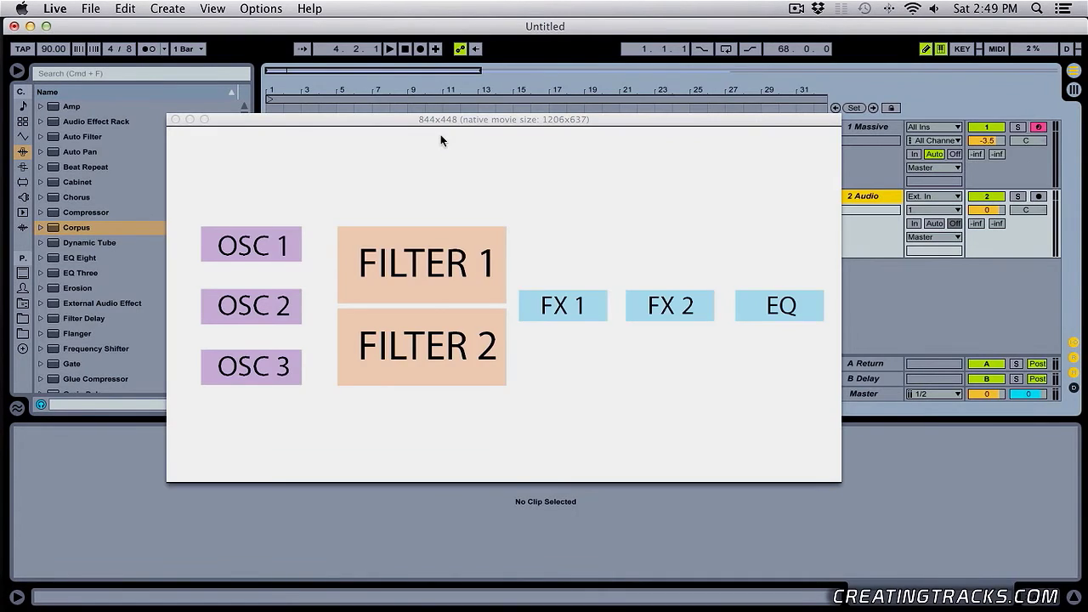
- Shift the QuickTime signal-flow diagram window slightly right to review it
{"action": "left_click_drag", "start_coordinate": [453, 118], "coordinate": [499, 114]}
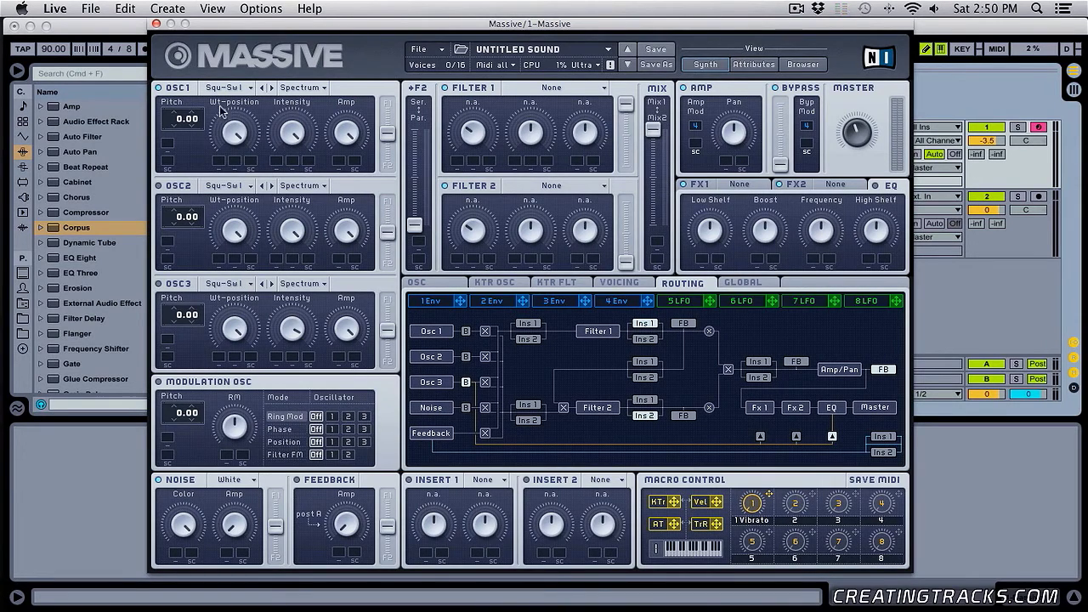
- Sweep OSC1's Filter 1/Filter 2 balance and raise feedback, leaving OSC1 between both filters
{"action": "mouse_move", "coordinate": [394, 128]}
{"action": "left_mouse_down"}
{"action": "mouse_move", "coordinate": [387, 165]}
{"action": "mouse_move", "coordinate": [387, 148]}
{"action": "left_mouse_up"}
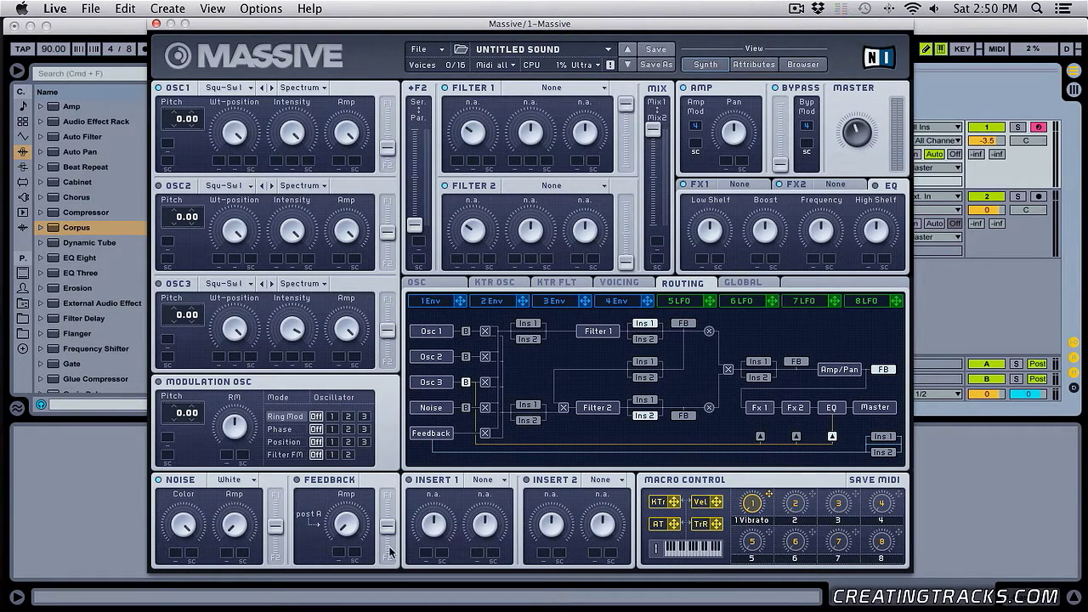
{"action": "left_click_drag", "start_coordinate": [391, 553], "coordinate": [388, 521]}
{"action": "left_click_drag", "start_coordinate": [385, 160], "coordinate": [385, 66]}
{"action": "left_click_drag", "start_coordinate": [379, 113], "coordinate": [381, 276]}
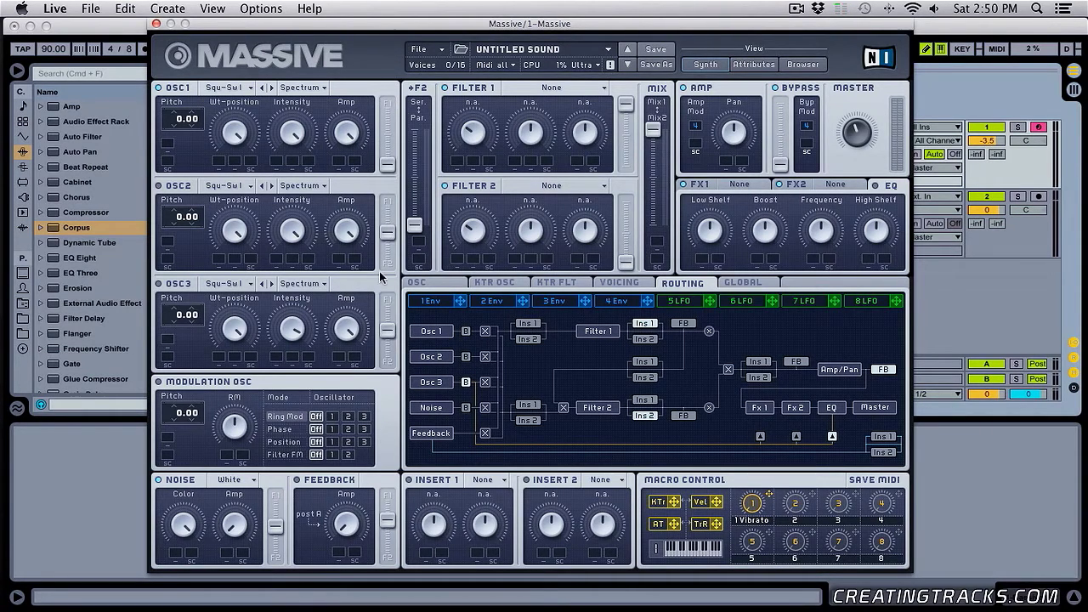
{"action": "left_click_drag", "start_coordinate": [391, 152], "coordinate": [389, 119]}
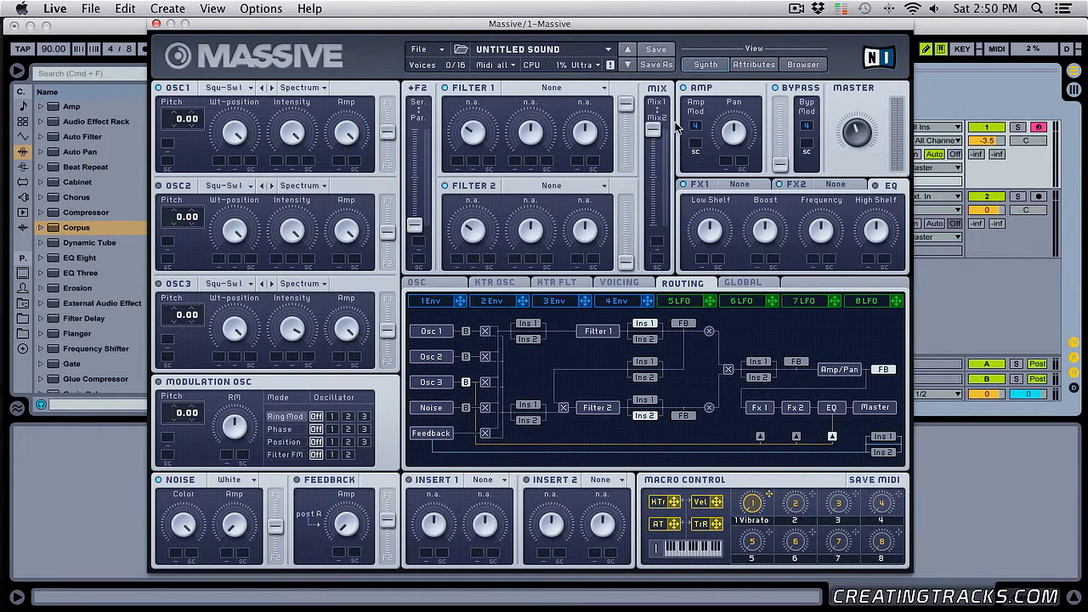
- Set Filter 1 and Filter 2 outputs to full and blend the mix toward Filter 2
{"action": "left_click_drag", "start_coordinate": [634, 107], "coordinate": [630, 165]}
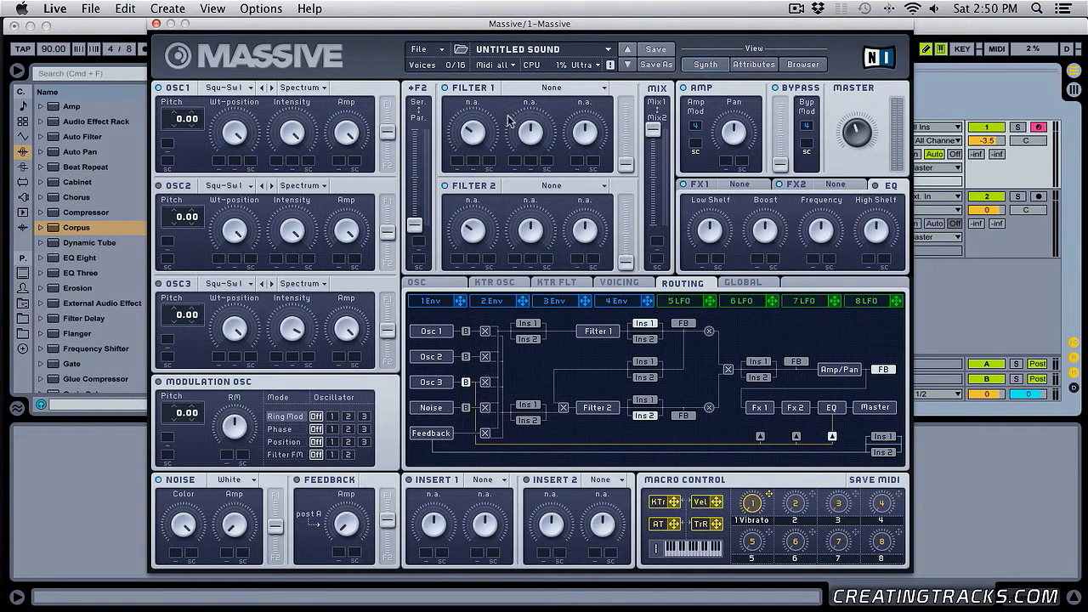
{"action": "left_click_drag", "start_coordinate": [629, 164], "coordinate": [630, 104]}
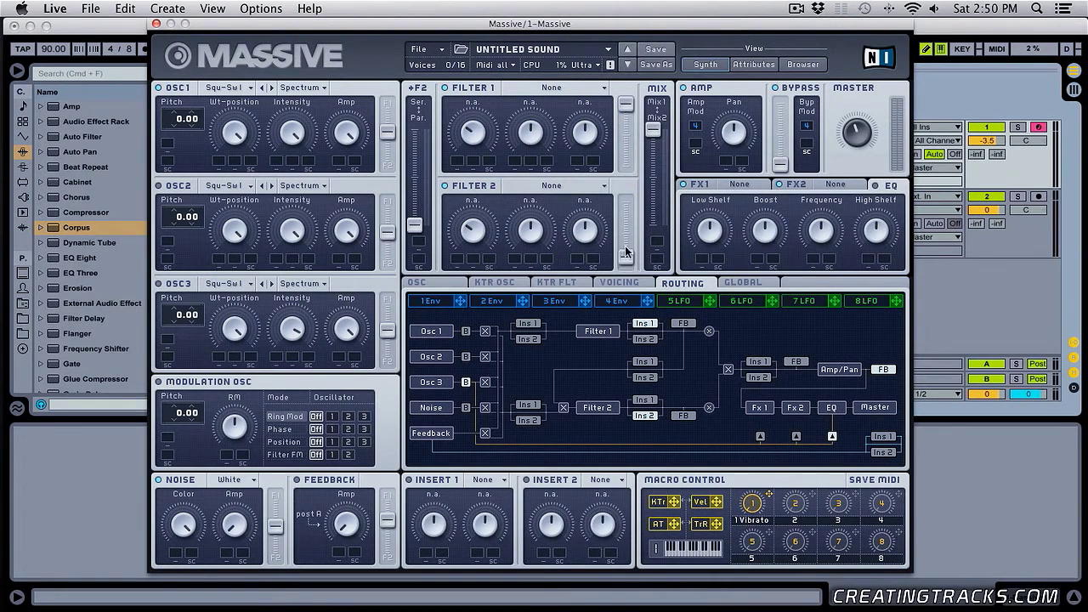
{"action": "left_click_drag", "start_coordinate": [626, 263], "coordinate": [626, 149]}
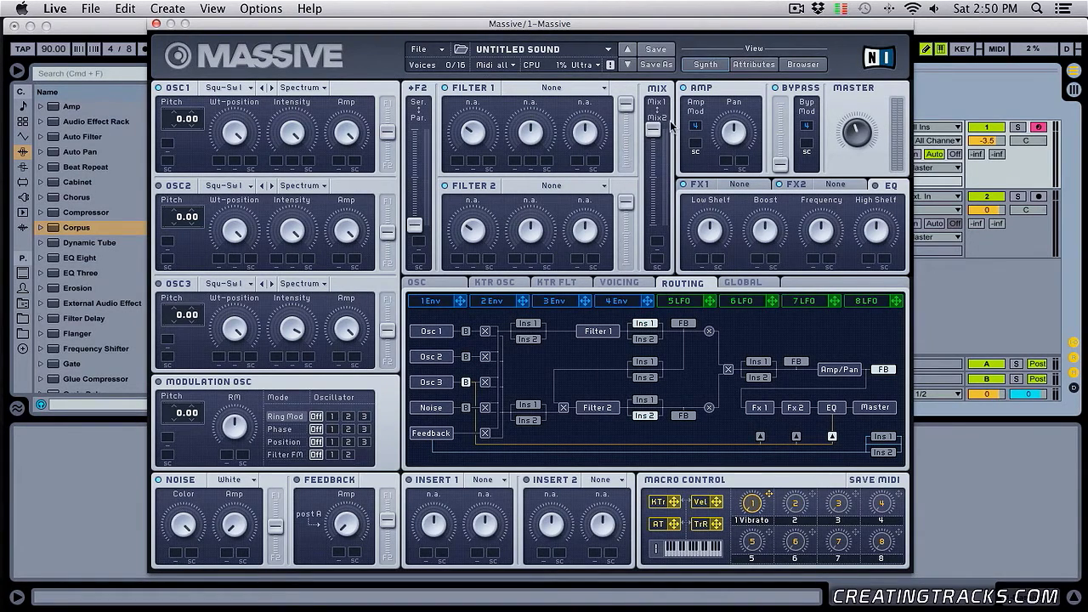
{"action": "left_click_drag", "start_coordinate": [653, 129], "coordinate": [654, 255]}
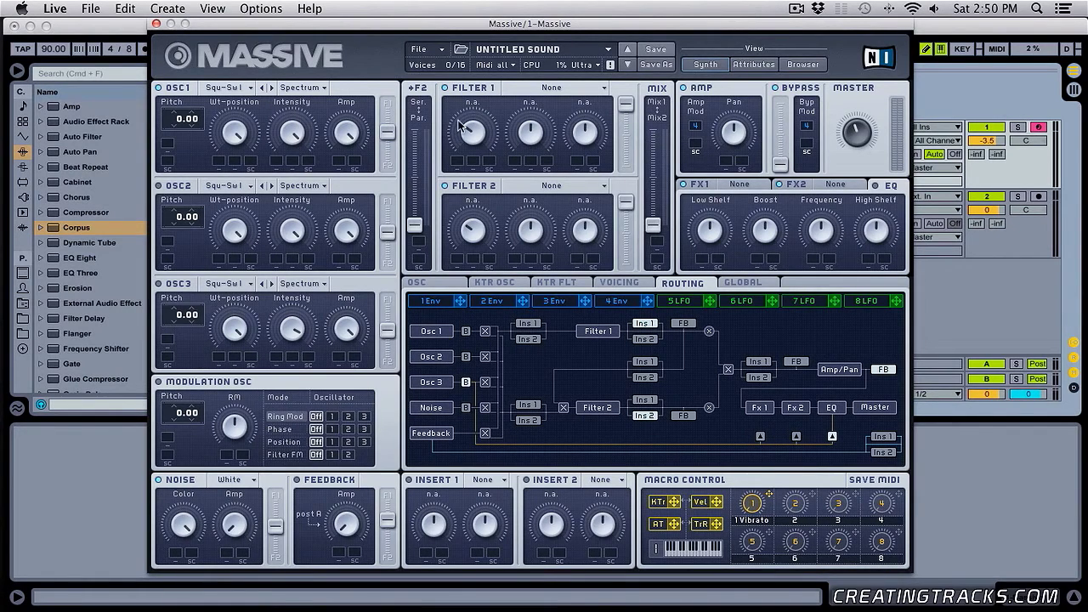
{"action": "left_click_drag", "start_coordinate": [652, 223], "coordinate": [649, 87]}
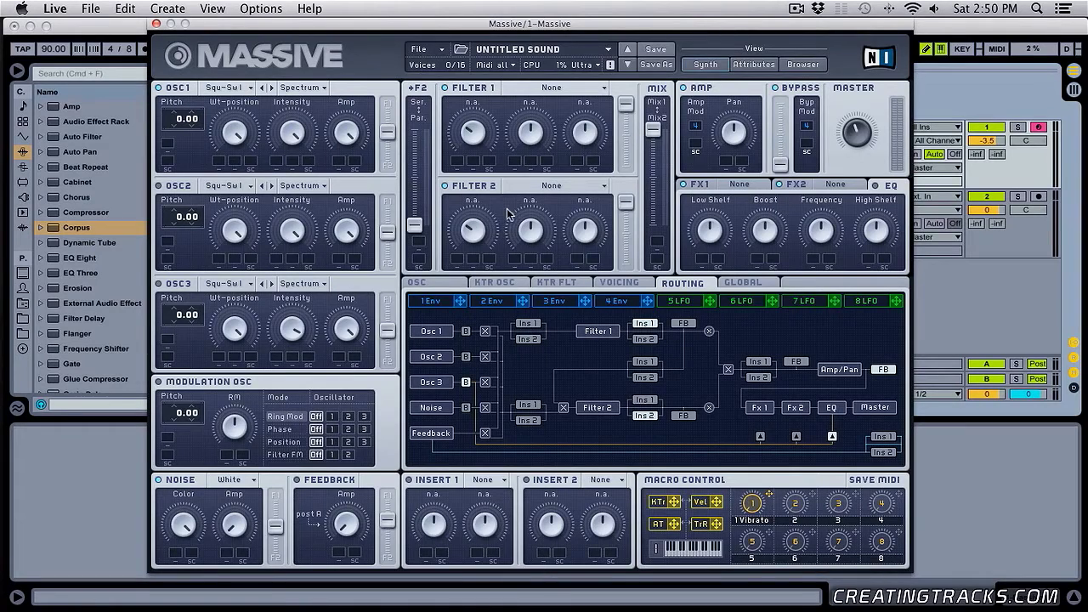
{"action": "left_click_drag", "start_coordinate": [655, 135], "coordinate": [653, 172]}
{"action": "left_click", "coordinate": [745, 185]}
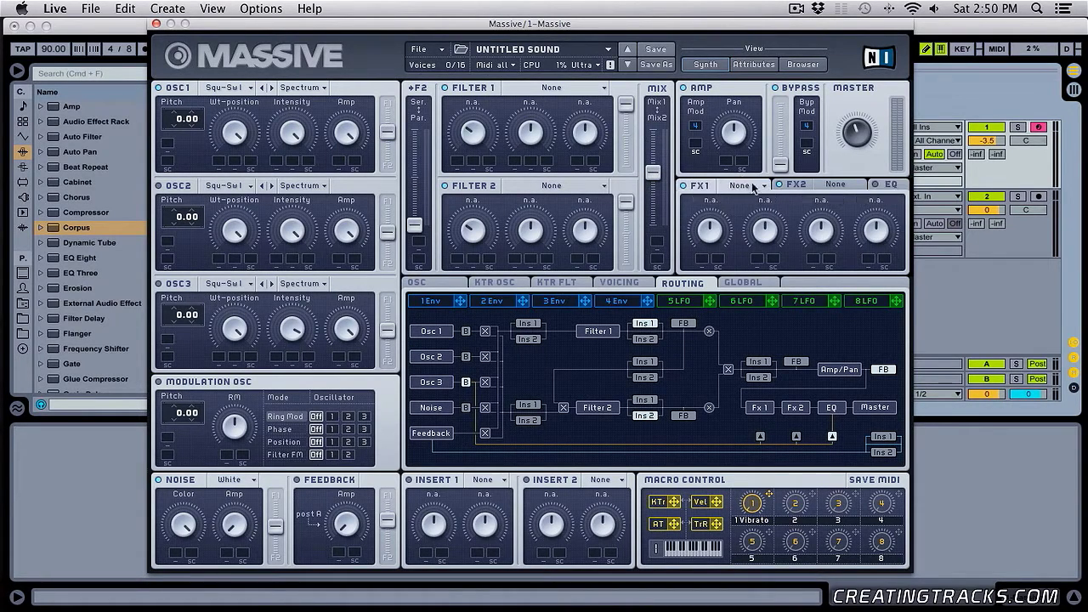
{"action": "left_click", "coordinate": [763, 187]}
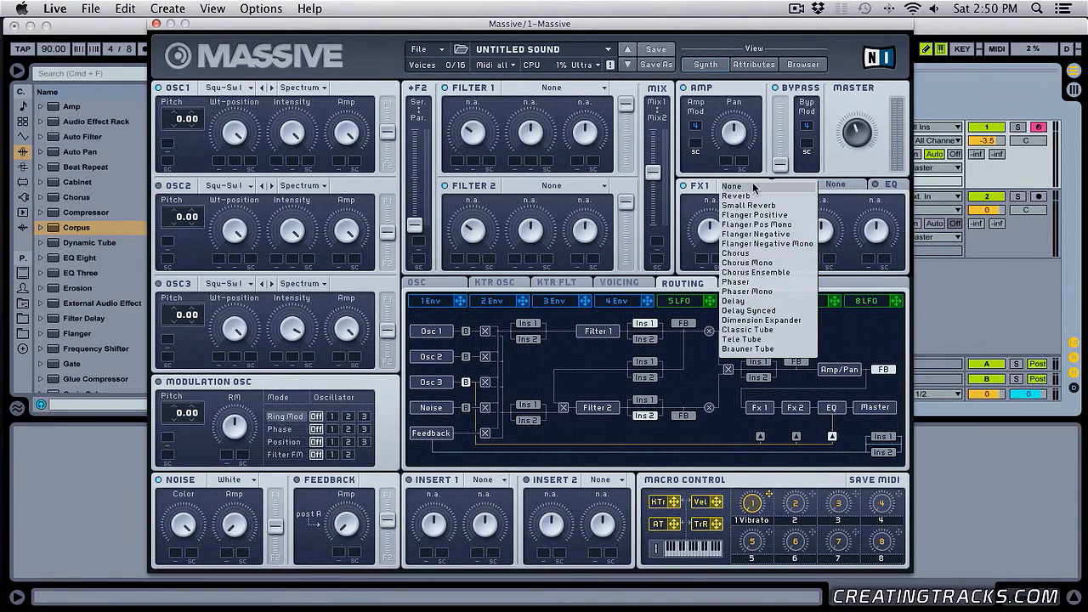
{"action": "left_click", "coordinate": [846, 211]}
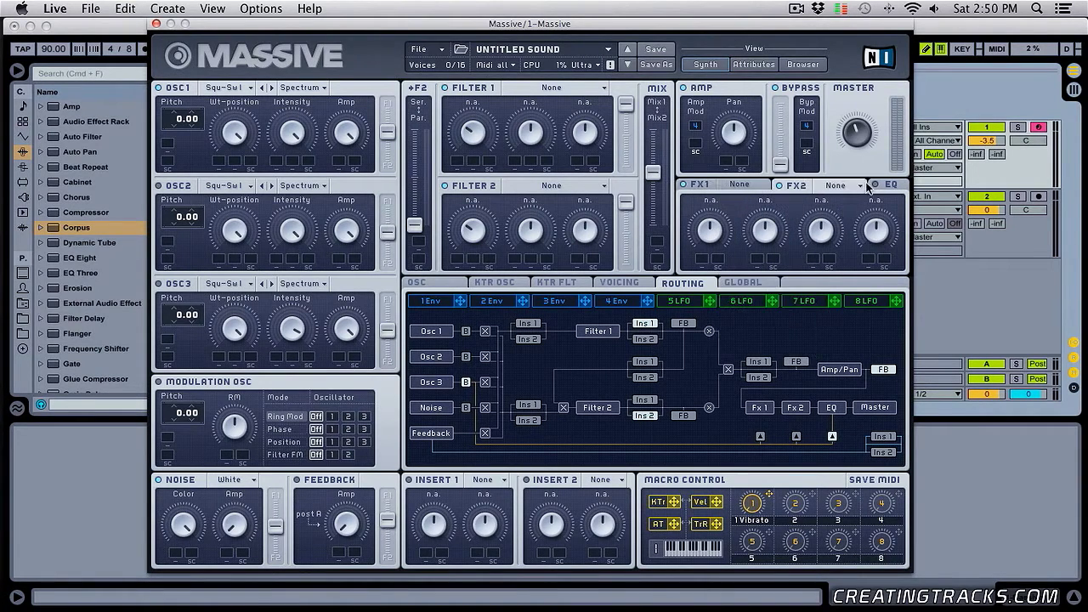
{"action": "left_click", "coordinate": [859, 186]}
{"action": "left_click", "coordinate": [866, 188]}
{"action": "left_click", "coordinate": [883, 186]}
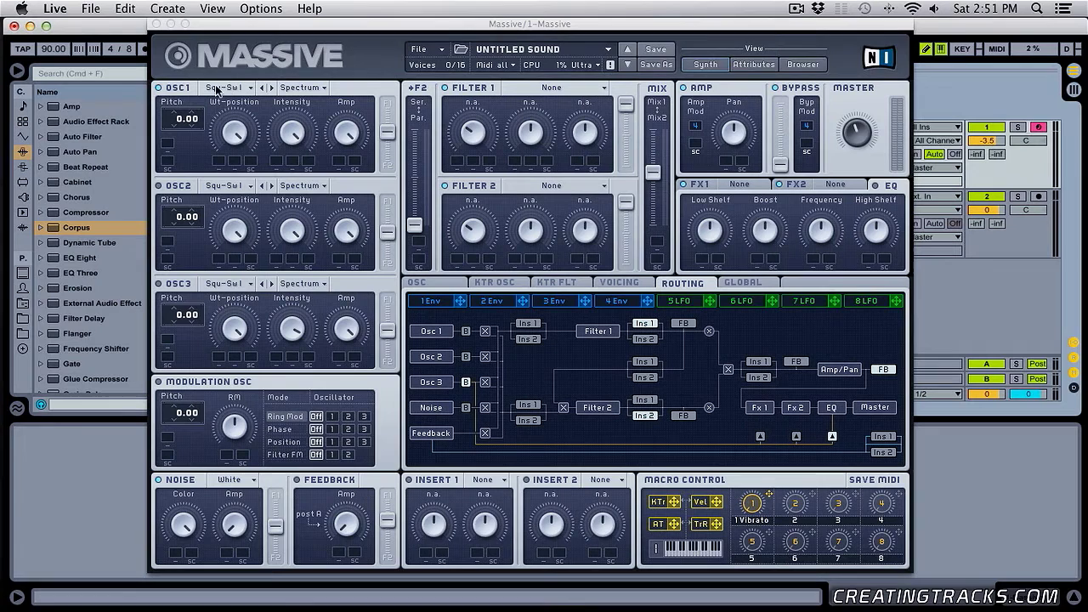
- Pick a new OSC1 wavetable and step through the list to Roughmath III
{"action": "left_click", "coordinate": [251, 90]}
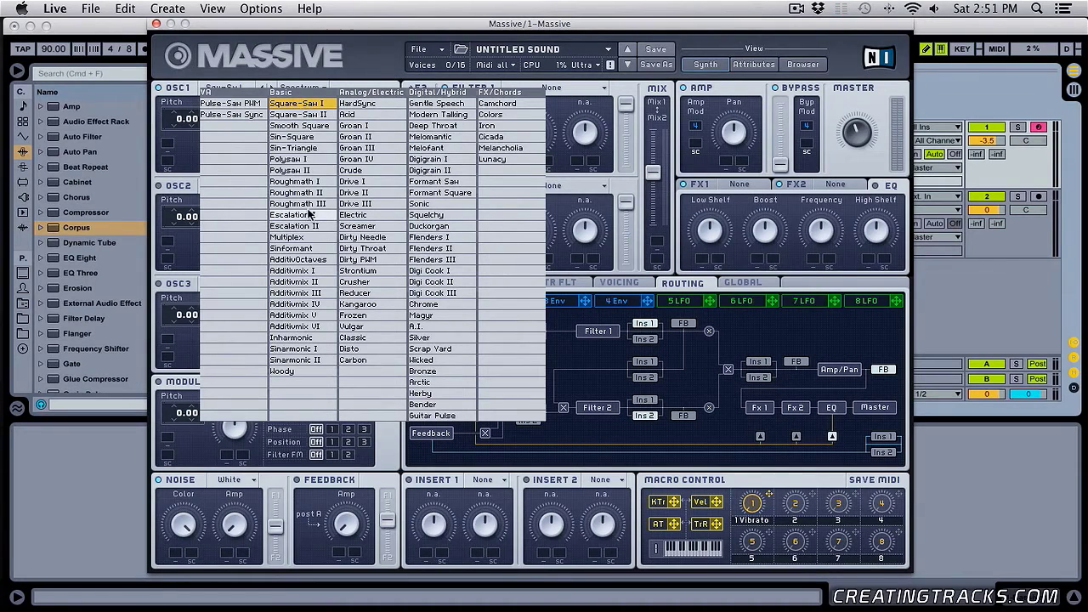
{"action": "left_click", "coordinate": [312, 203]}
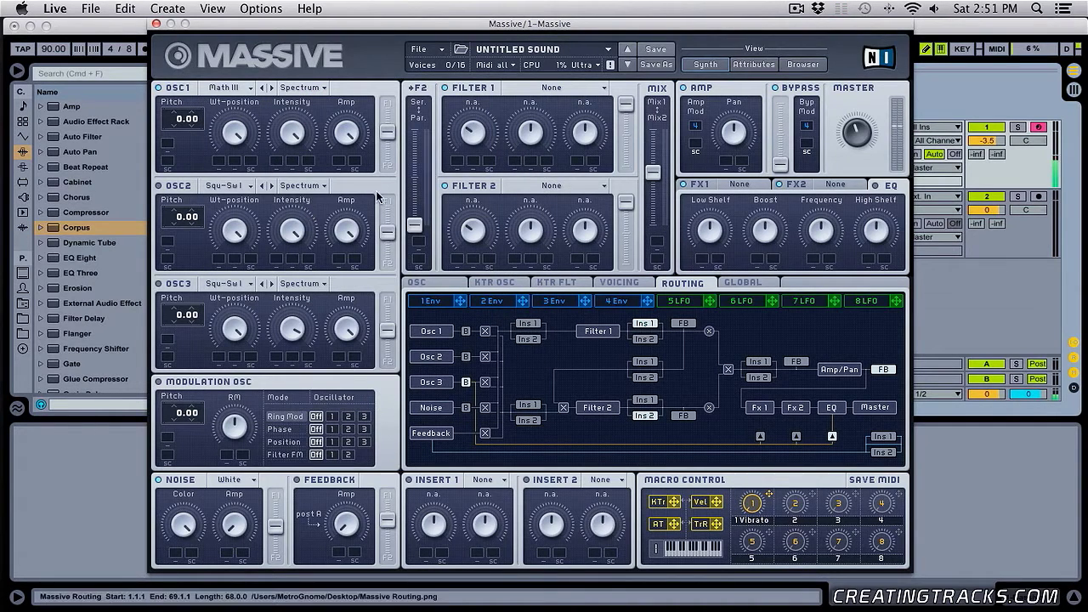
{"action": "left_click", "coordinate": [270, 88]}
{"action": "left_click", "coordinate": [270, 89]}
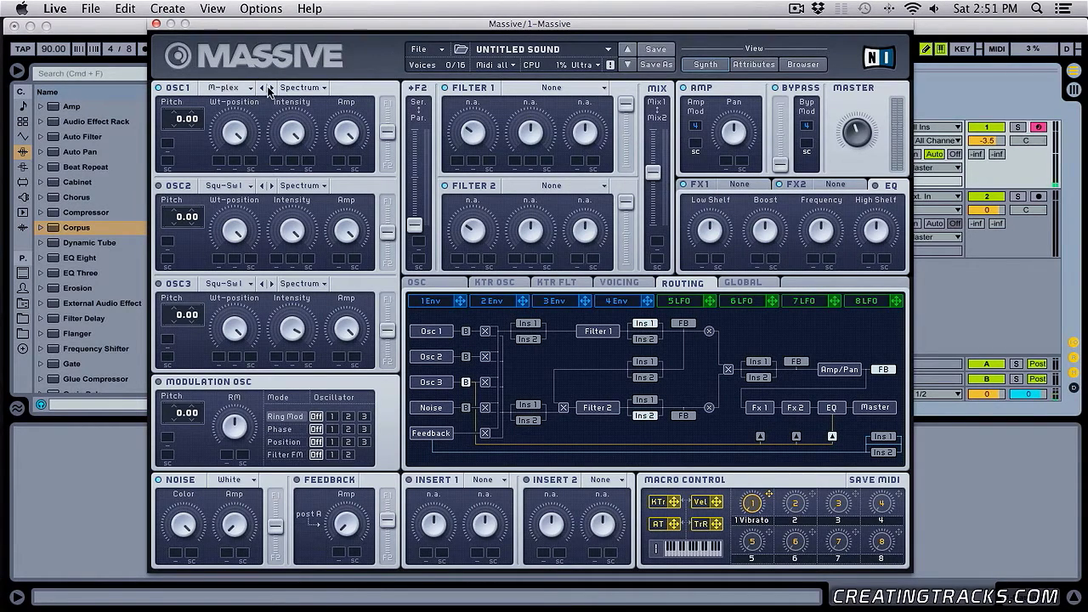
{"action": "left_click", "coordinate": [262, 88]}
{"action": "left_click", "coordinate": [262, 89]}
{"action": "left_click", "coordinate": [271, 88]}
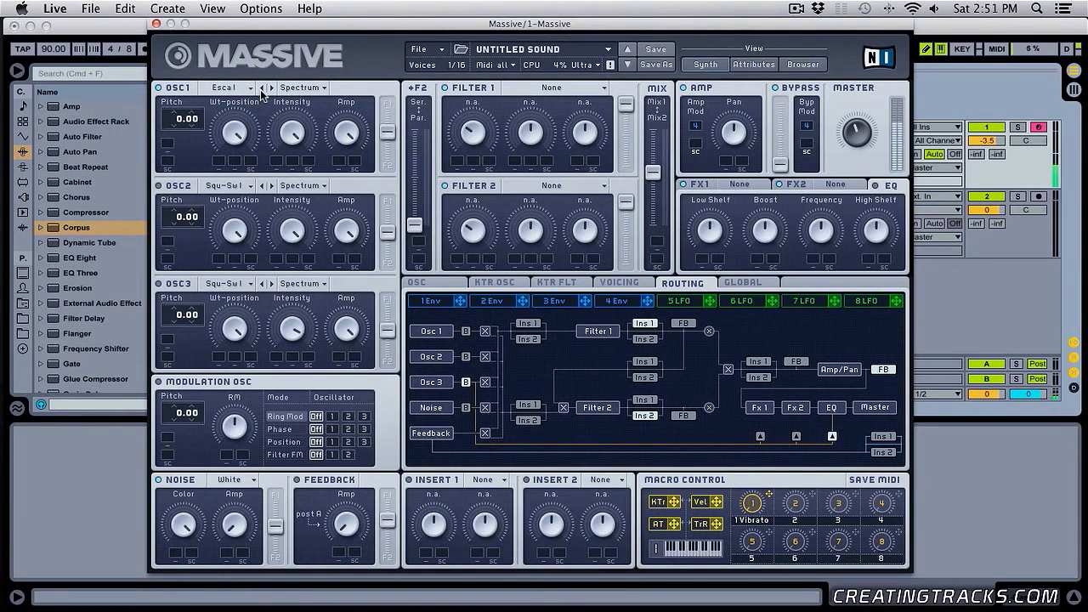
{"action": "left_click", "coordinate": [271, 89]}
{"action": "left_click", "coordinate": [270, 88]}
{"action": "left_click", "coordinate": [270, 88]}
- Check the OSC2 and OSC3 wavetable lists, leaving both unchanged
{"action": "left_click", "coordinate": [250, 191]}
{"action": "left_click", "coordinate": [250, 189]}
{"action": "left_click", "coordinate": [244, 287]}
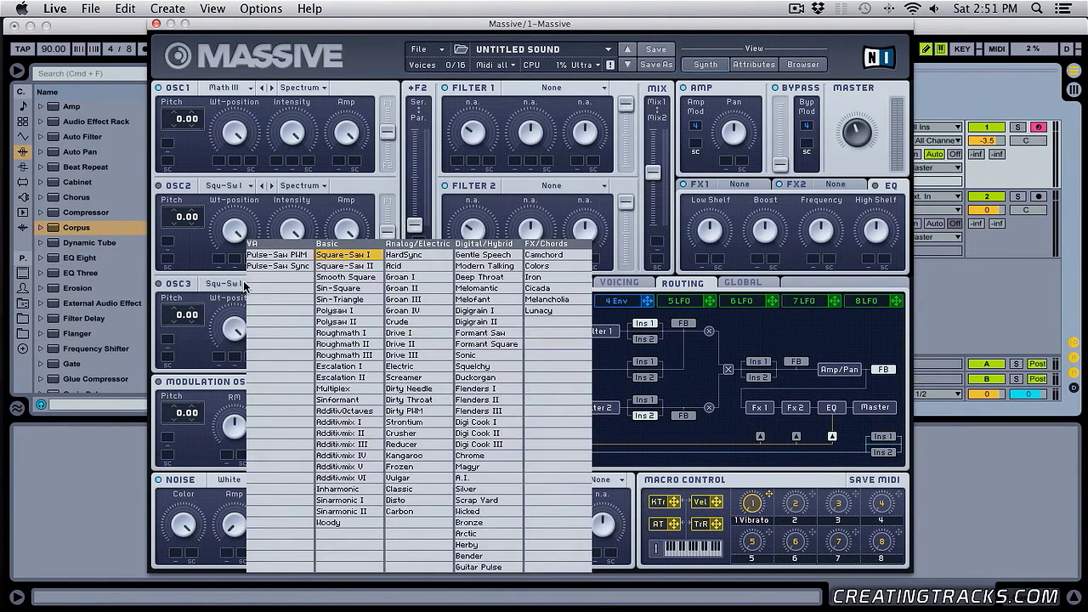
{"action": "left_click", "coordinate": [226, 286]}
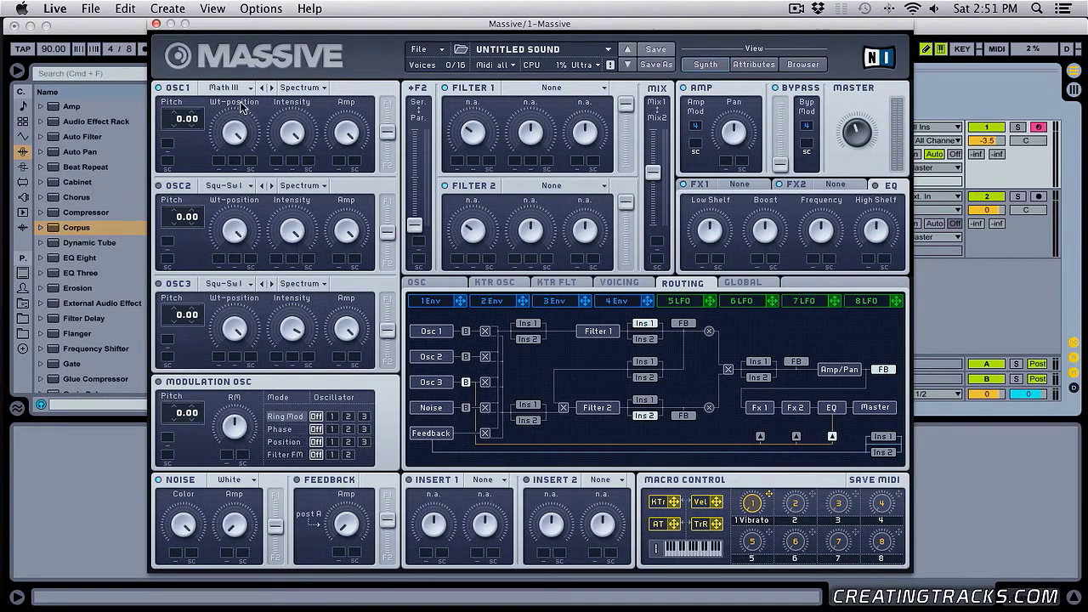
- Keep Math III as OSC1's wavetable and play a note to hear it
{"action": "left_click", "coordinate": [299, 88]}
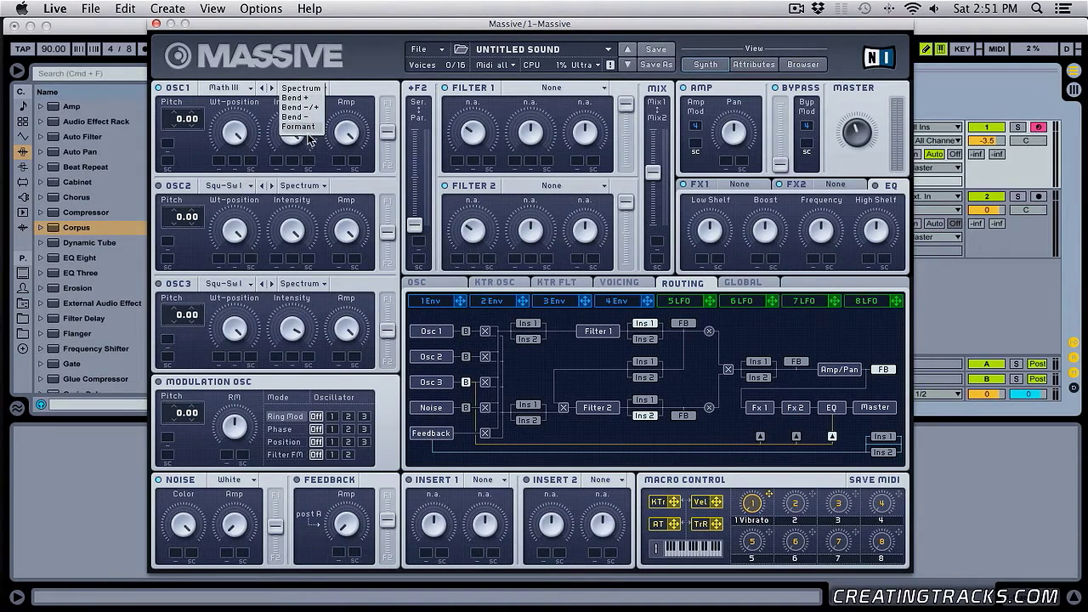
{"action": "left_click", "coordinate": [353, 82]}
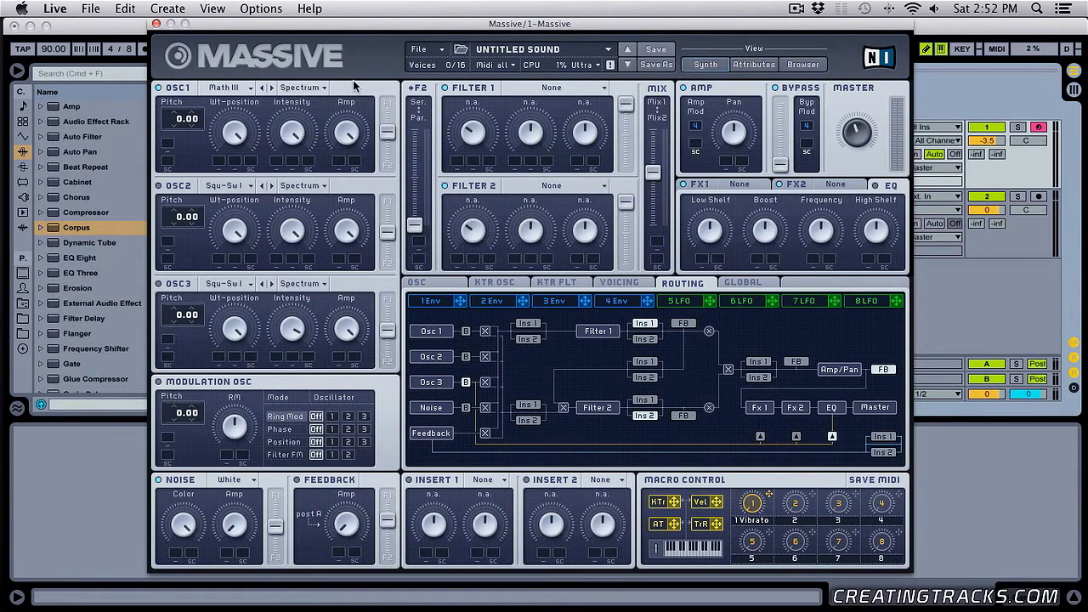
{"action": "left_click", "coordinate": [237, 88]}
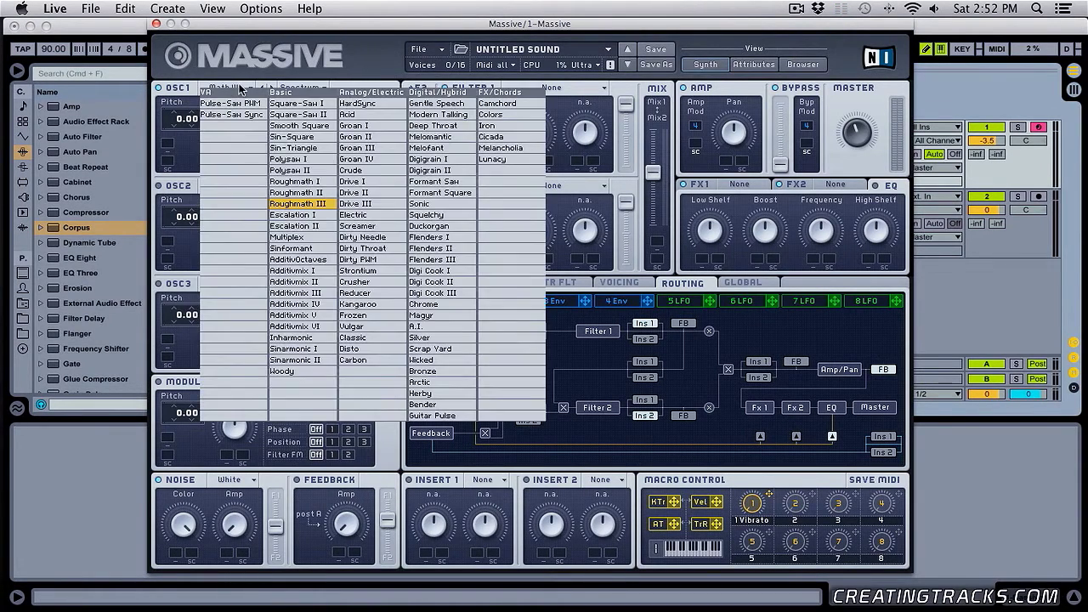
{"action": "left_click", "coordinate": [297, 206]}
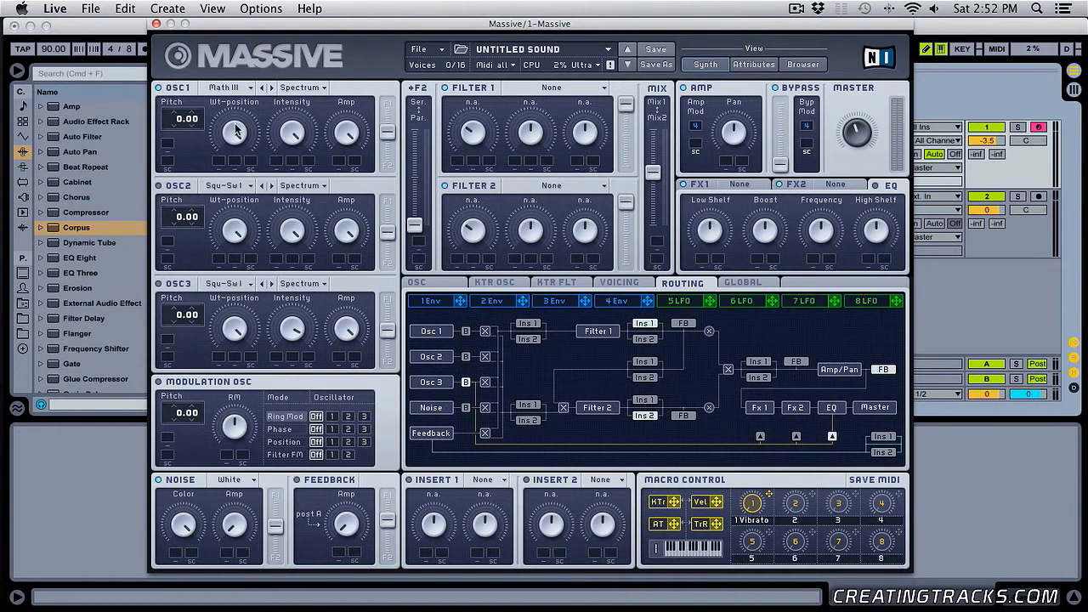
{"action": "key", "text": "a"}
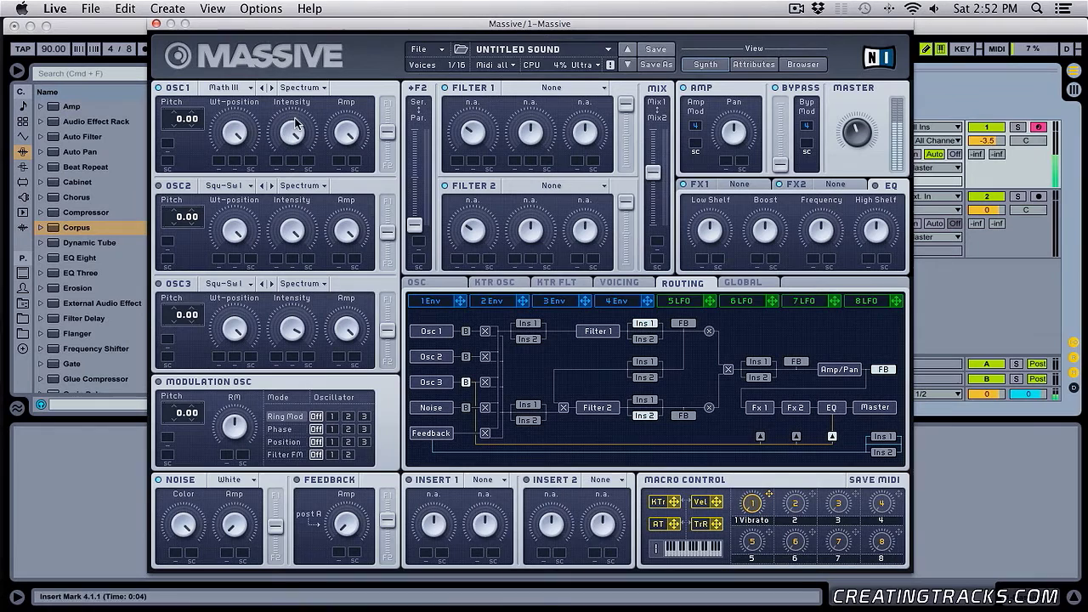
- Try Bend + and Bend -/+ modes on OSC1, settling on Bend -
{"action": "left_click", "coordinate": [311, 88]}
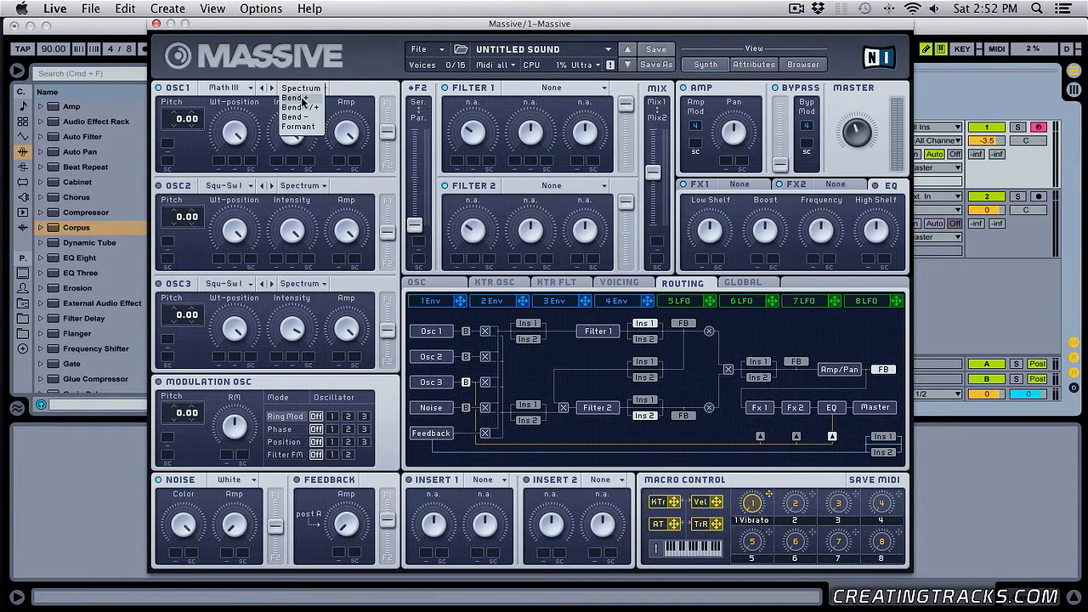
{"action": "left_click", "coordinate": [319, 97]}
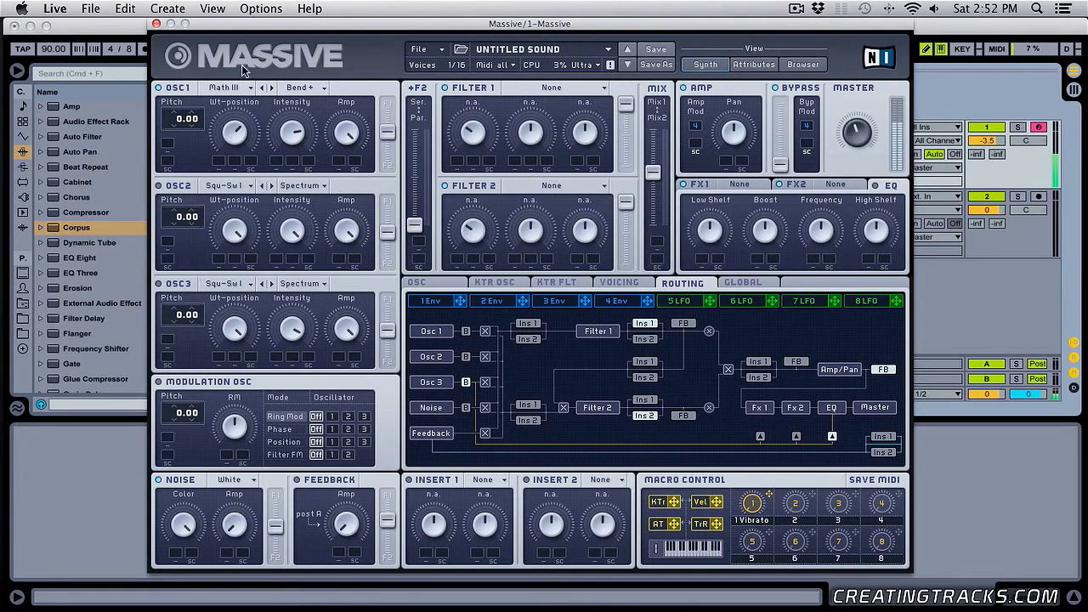
{"action": "left_click", "coordinate": [306, 87]}
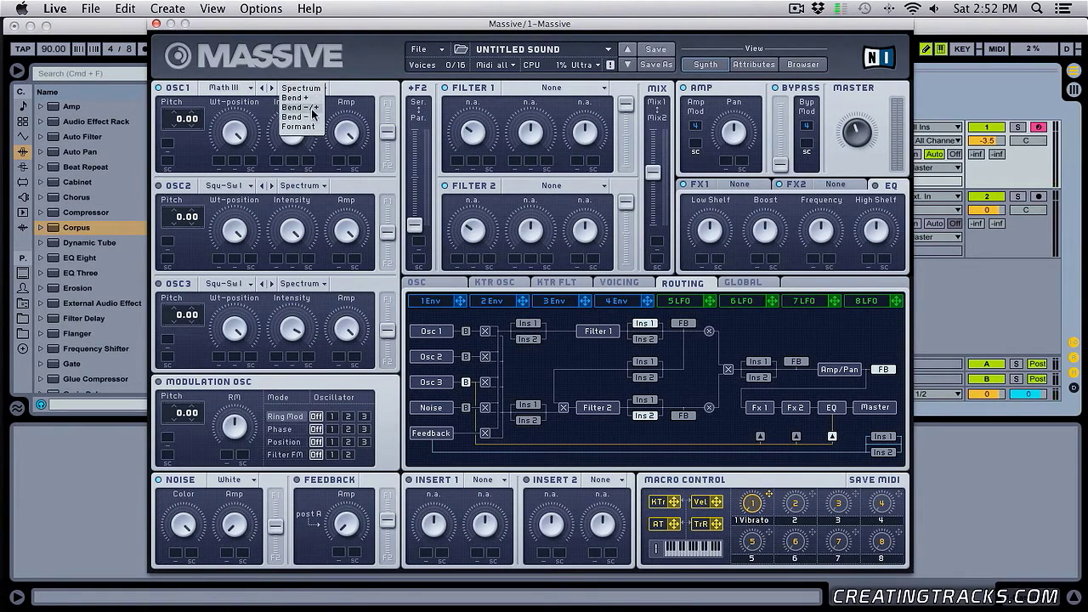
{"action": "left_click", "coordinate": [312, 108]}
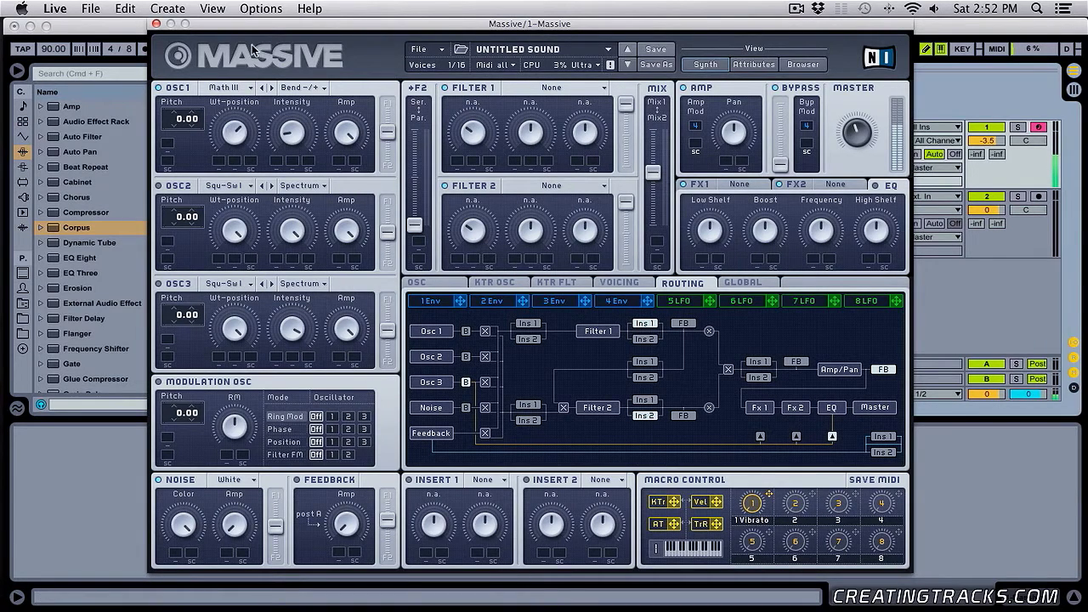
{"action": "left_click", "coordinate": [317, 90]}
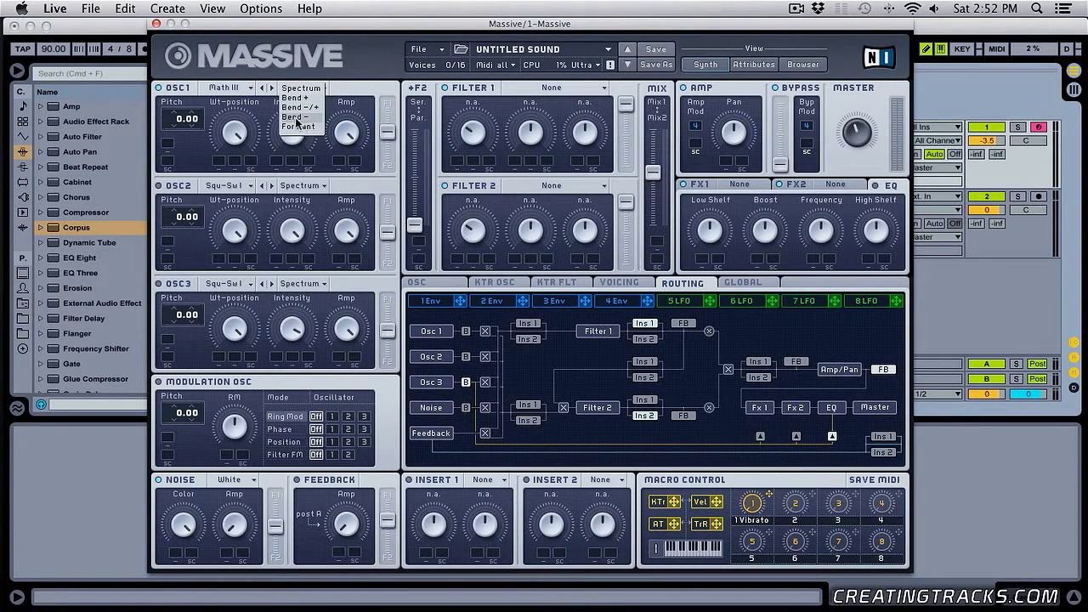
{"action": "left_click", "coordinate": [302, 117]}
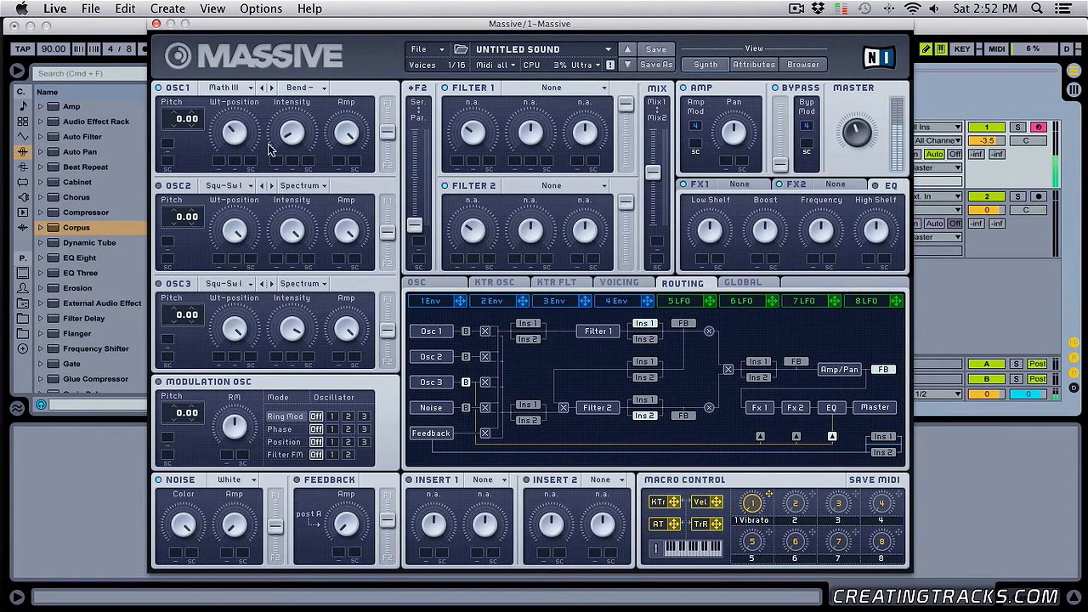
{"action": "left_click", "coordinate": [238, 87]}
- Set OSC1 to Squ-Swl in Spectrum mode and route it fully to Filter 1
{"action": "left_click", "coordinate": [293, 104]}
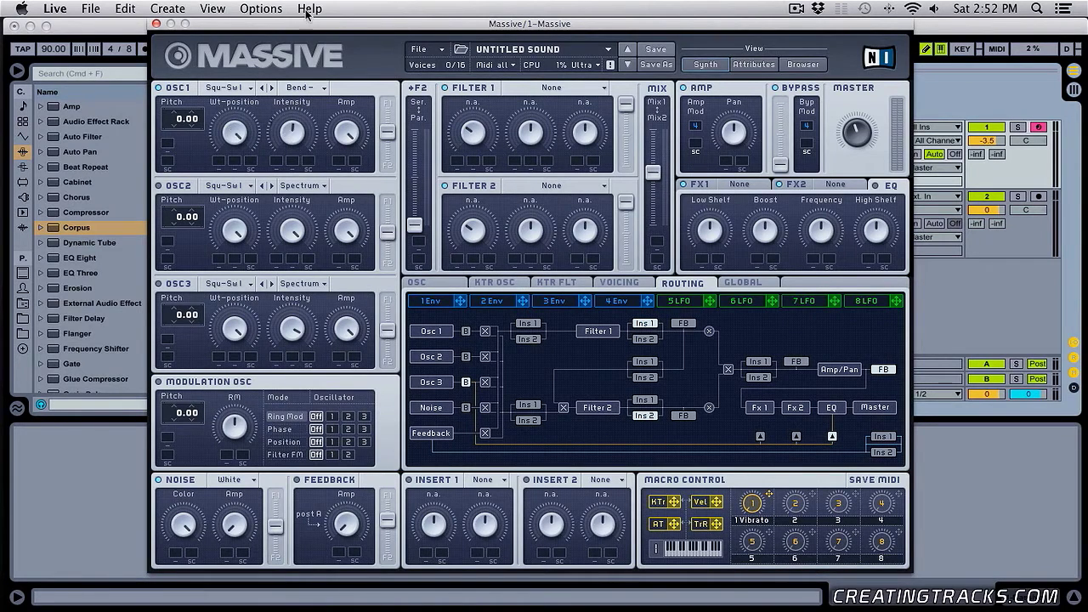
{"action": "left_click", "coordinate": [321, 89]}
{"action": "left_click", "coordinate": [313, 88]}
{"action": "left_click_drag", "start_coordinate": [387, 132], "coordinate": [387, 104]}
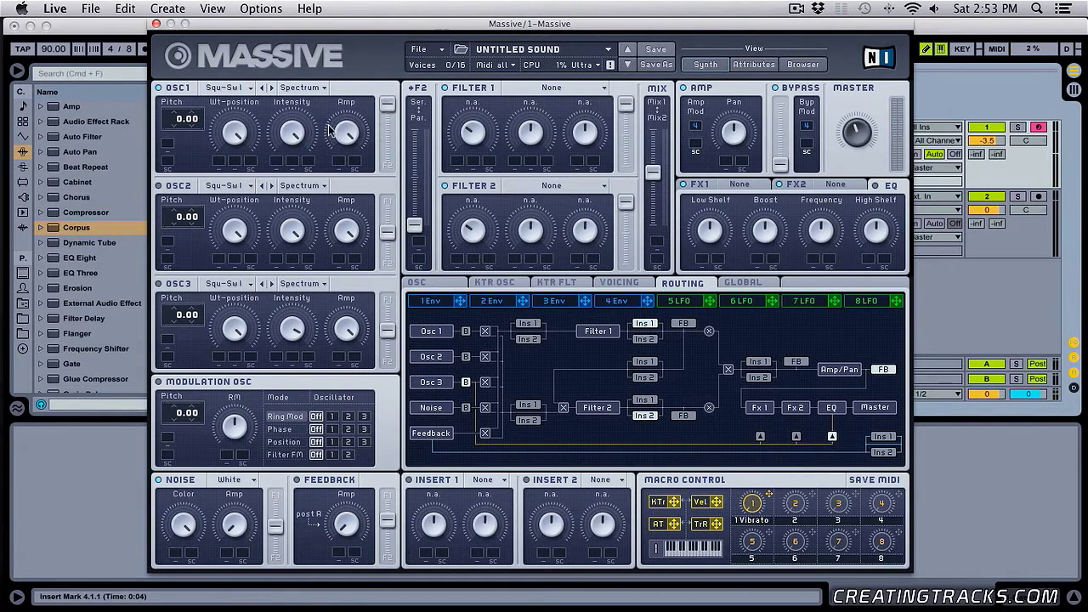
- Make Filter 1 a Lowpass 4 filter
{"action": "left_click", "coordinate": [524, 86]}
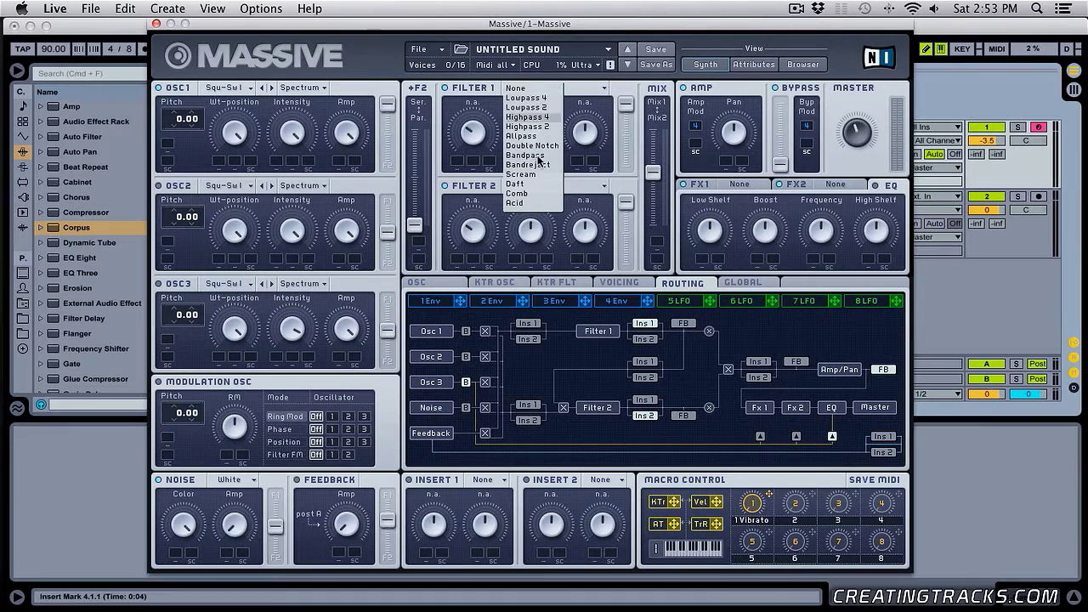
{"action": "left_click", "coordinate": [583, 92]}
{"action": "left_click", "coordinate": [581, 92]}
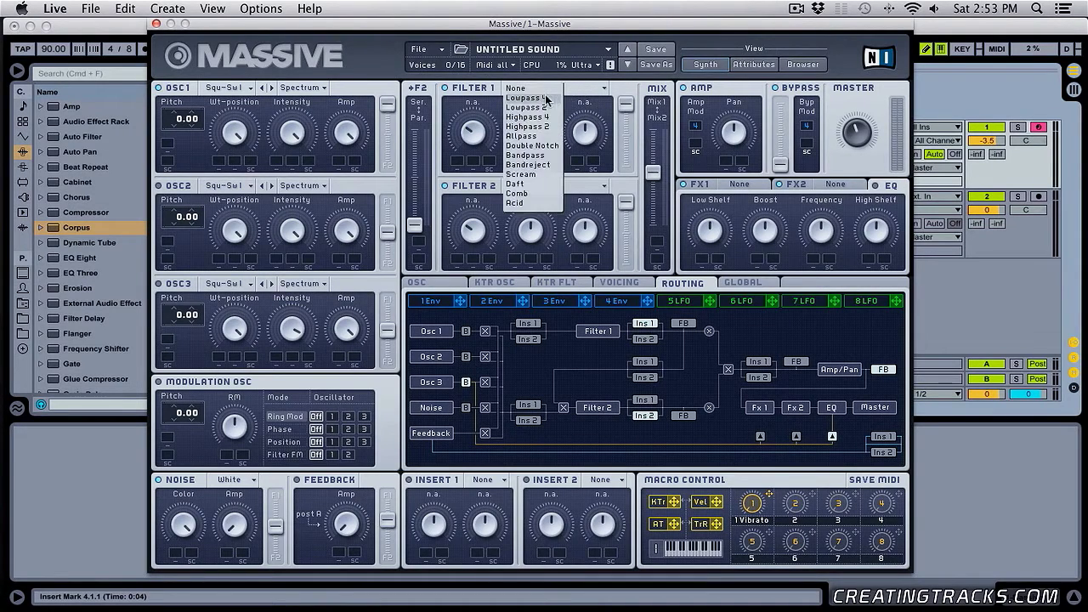
{"action": "left_click", "coordinate": [523, 107]}
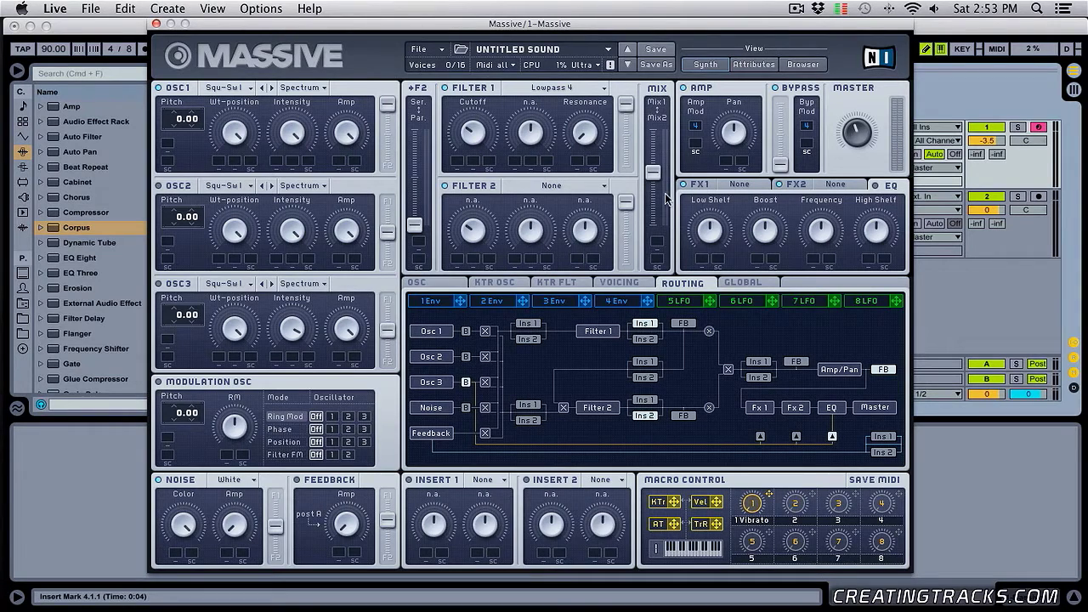
- Rebalance the filter mix toward the middle and route OSC1 partly to Filter 2
{"action": "left_click_drag", "start_coordinate": [653, 172], "coordinate": [658, 74]}
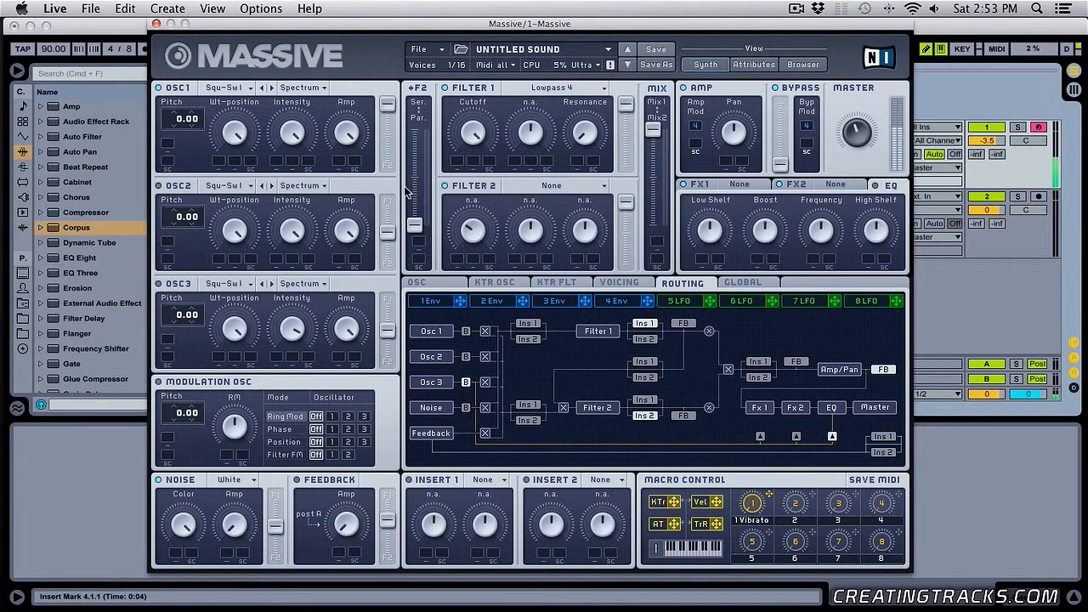
{"action": "left_click", "coordinate": [563, 88]}
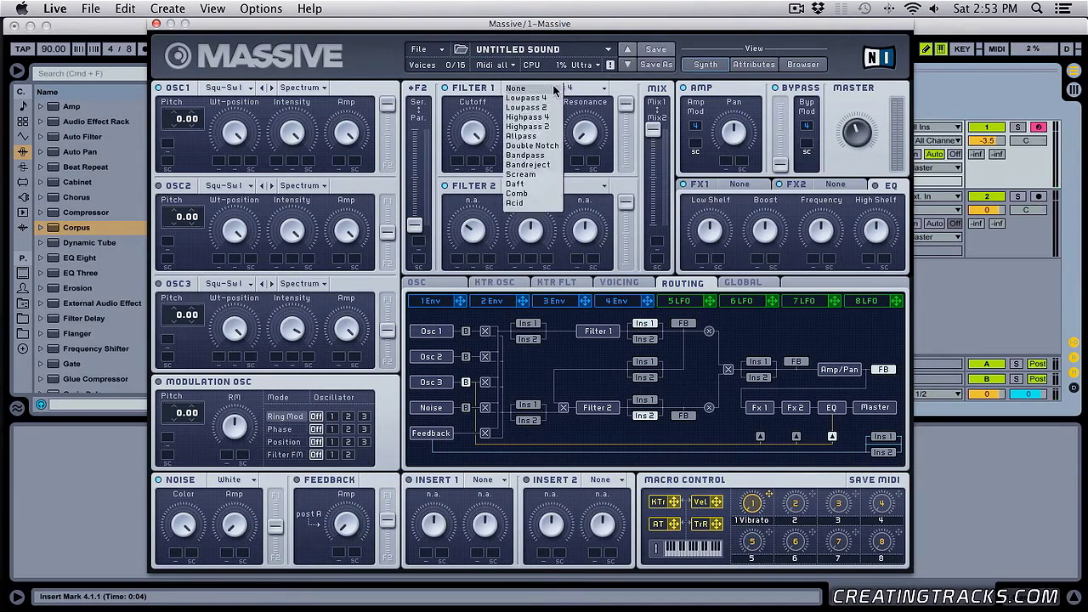
{"action": "left_click", "coordinate": [542, 99]}
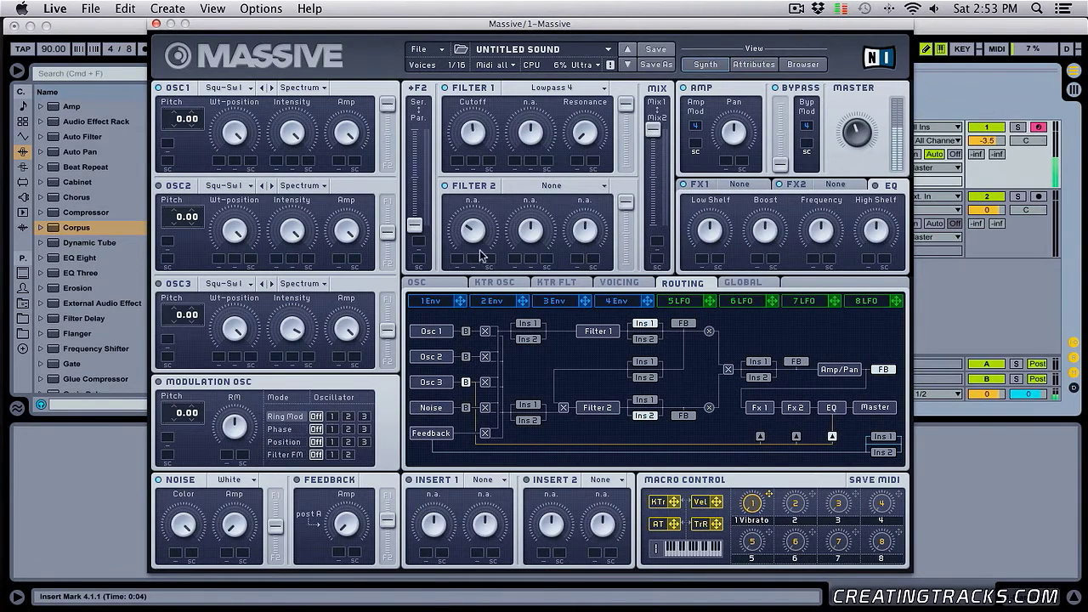
{"action": "left_click_drag", "start_coordinate": [653, 129], "coordinate": [660, 286]}
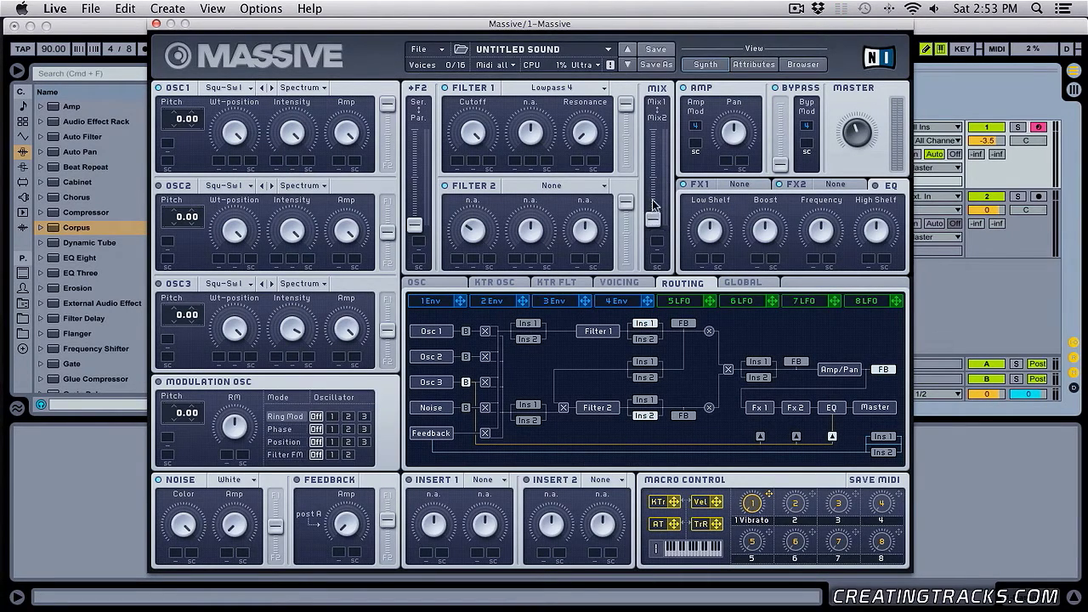
{"action": "left_click_drag", "start_coordinate": [653, 224], "coordinate": [654, 164]}
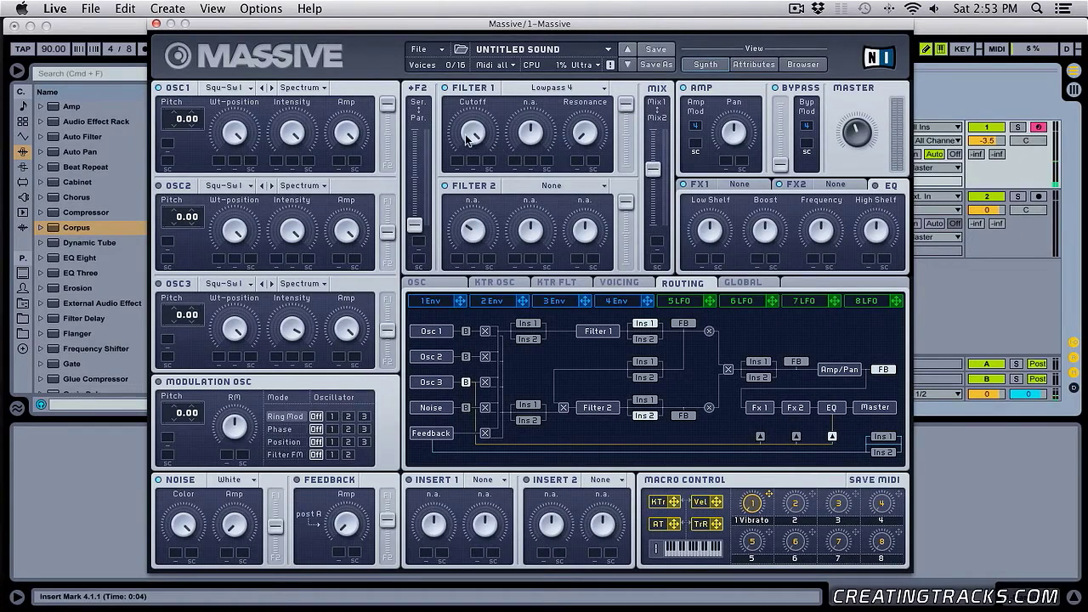
{"action": "left_click_drag", "start_coordinate": [389, 107], "coordinate": [388, 164]}
- Set Filter 2's type to Scream and audition a note
{"action": "left_click", "coordinate": [603, 188]}
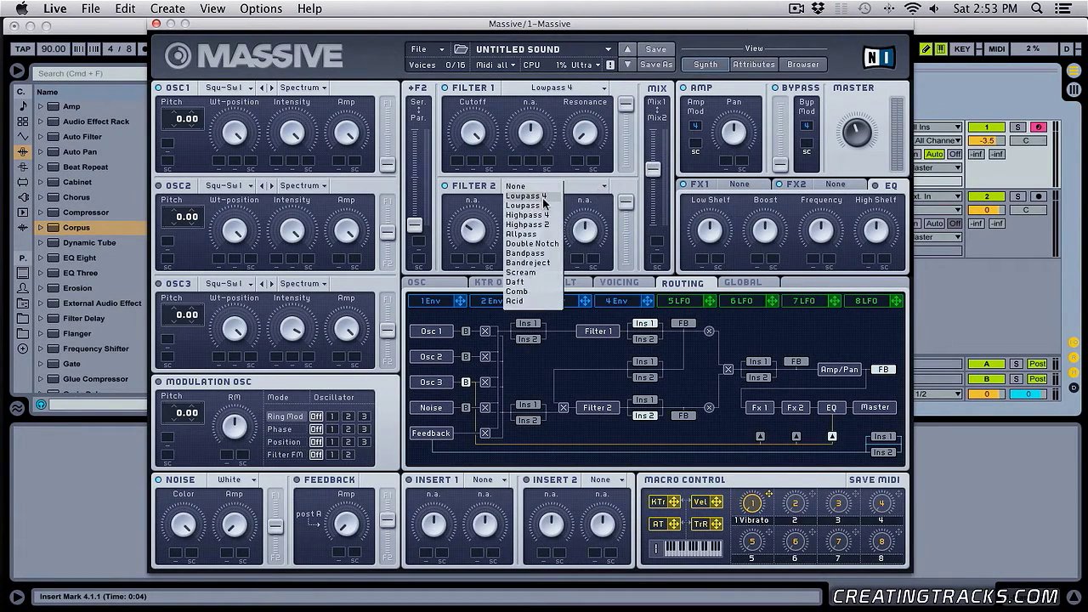
{"action": "left_click", "coordinate": [542, 272]}
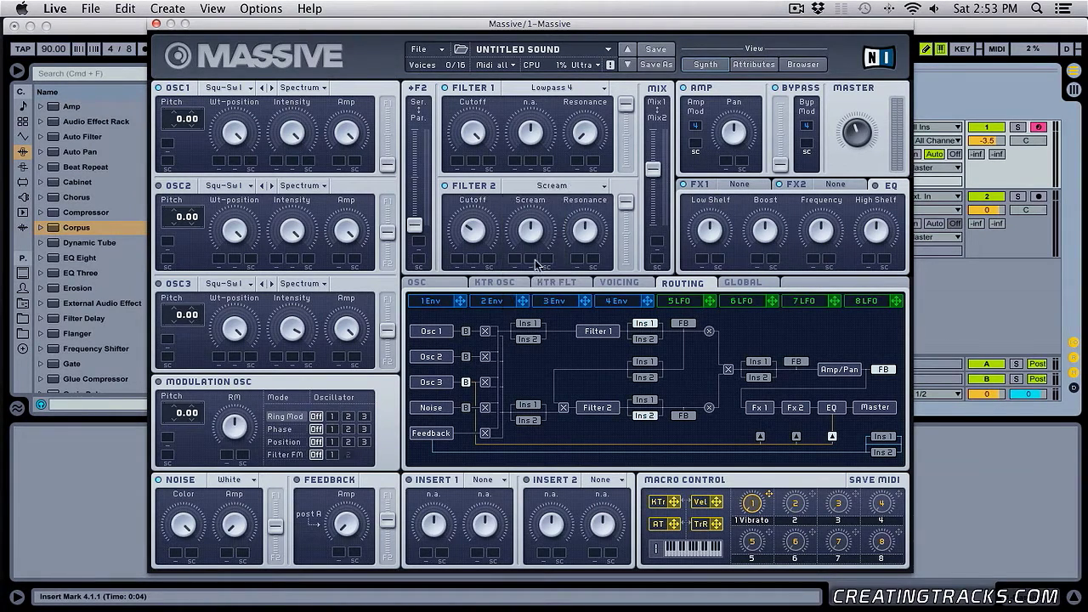
{"action": "key", "text": "a"}
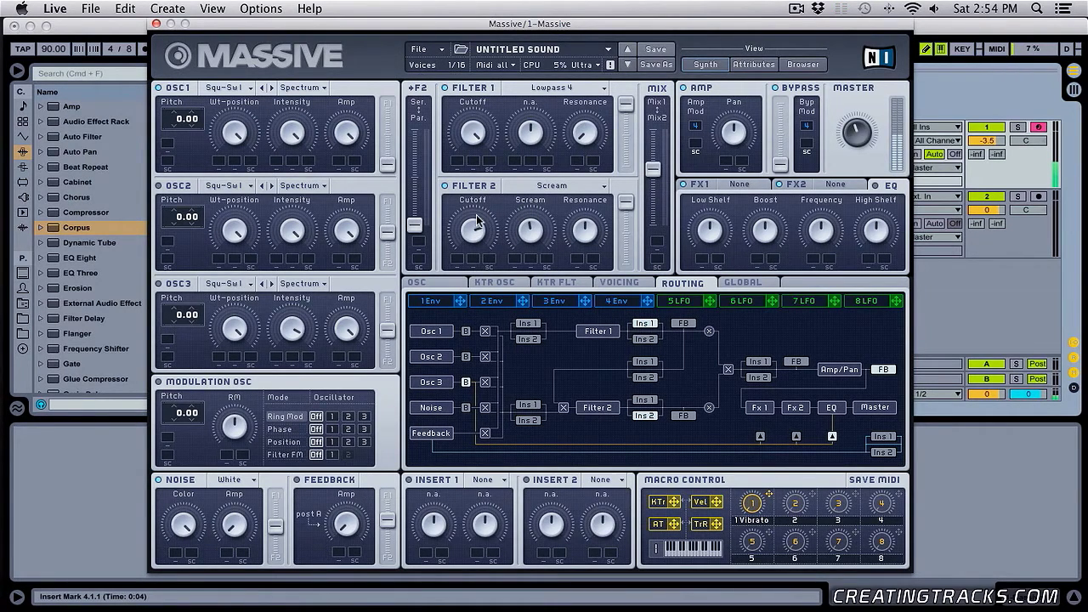
- Send more of OSC1 to Filter 1, lower Filter 1 cutoff, raise Filter 2 cutoff
{"action": "left_click_drag", "start_coordinate": [387, 165], "coordinate": [390, 123]}
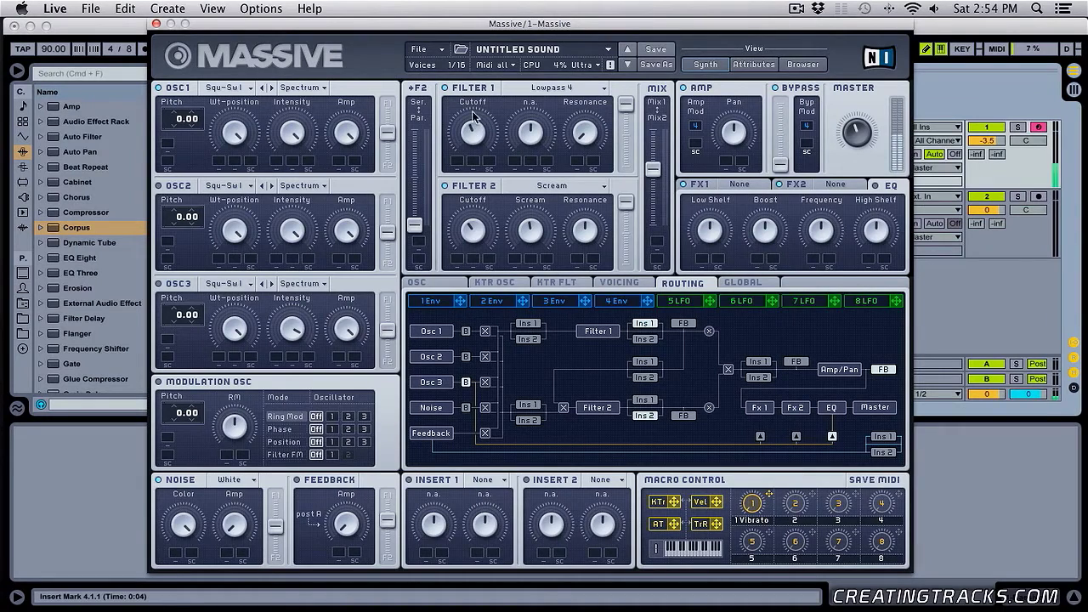
{"action": "left_click_drag", "start_coordinate": [473, 132], "coordinate": [476, 165]}
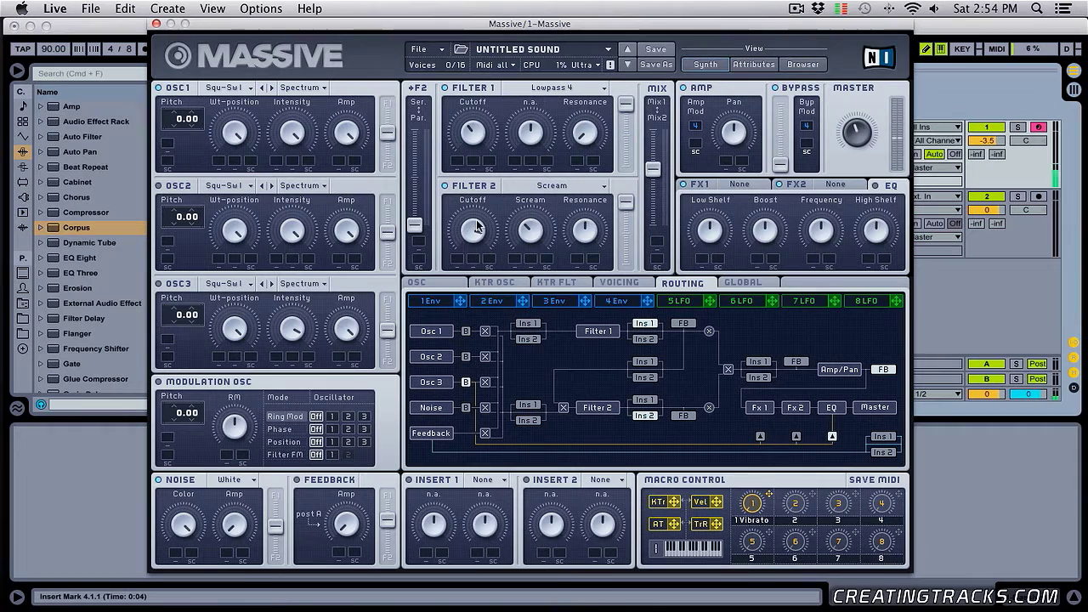
{"action": "left_click_drag", "start_coordinate": [473, 211], "coordinate": [477, 146]}
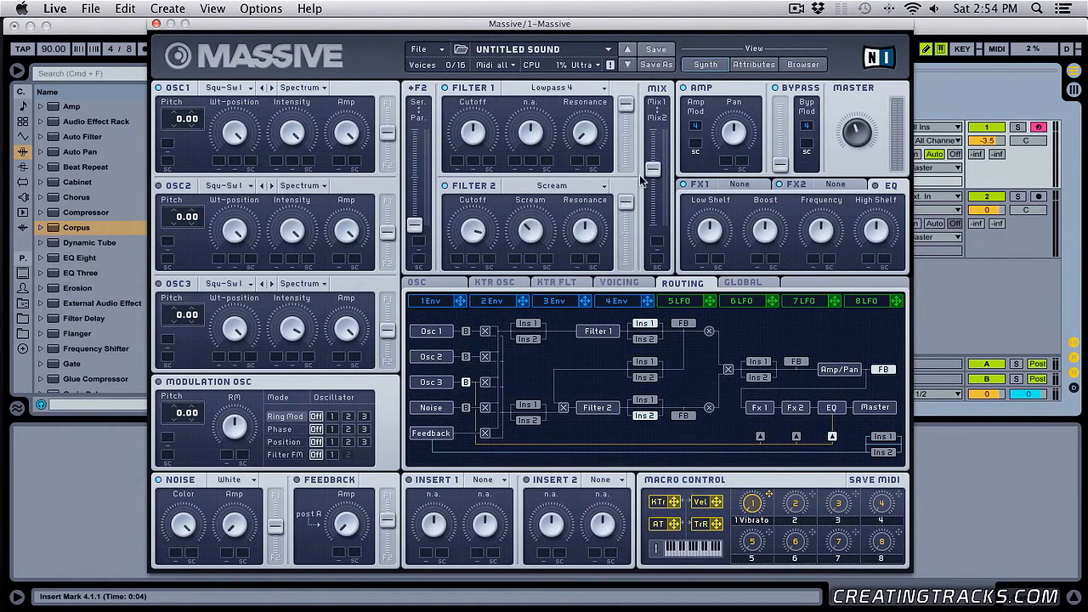
- Switch OSC2's wavetable to SinForm
{"action": "left_click", "coordinate": [738, 187]}
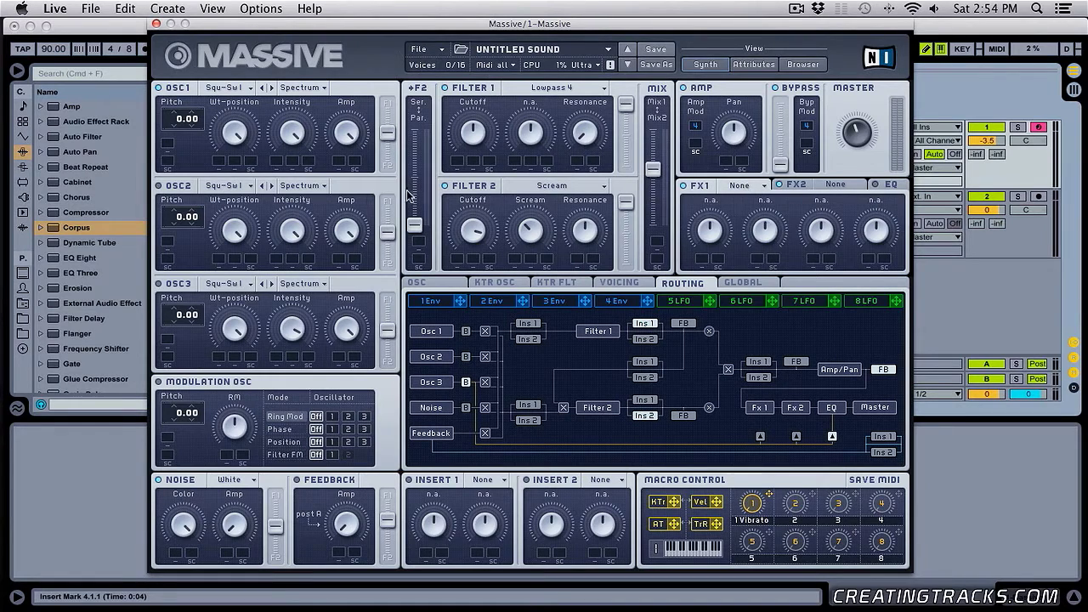
{"action": "left_click", "coordinate": [214, 185]}
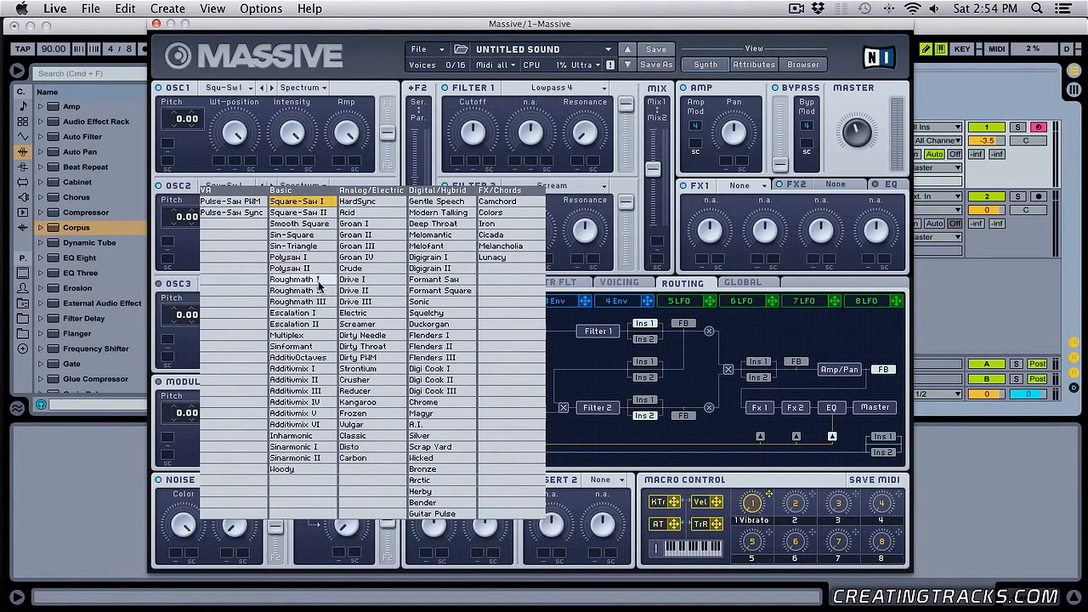
{"action": "left_click", "coordinate": [326, 336]}
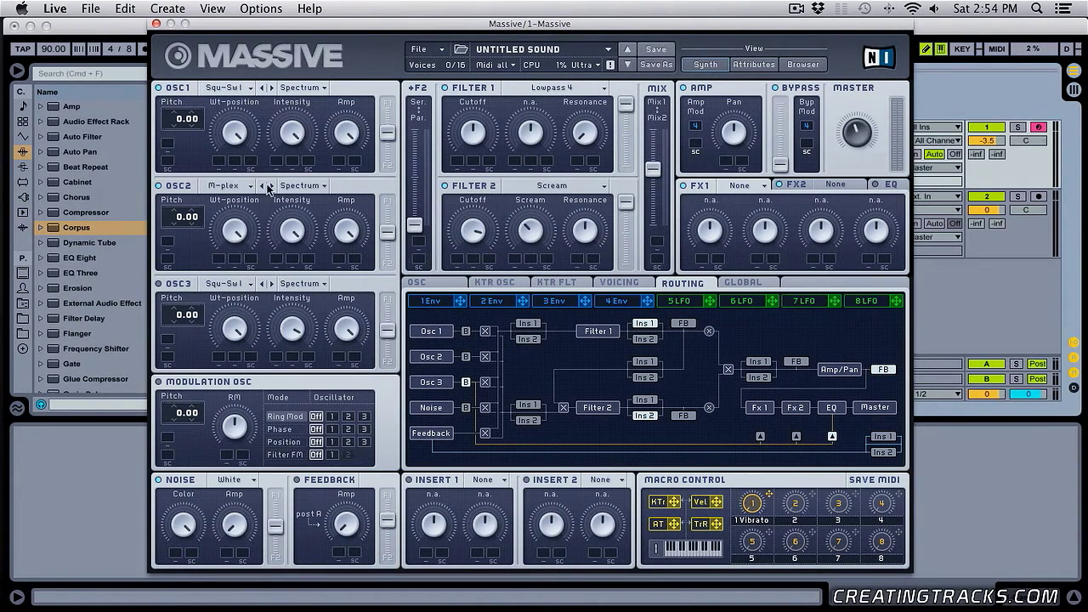
{"action": "left_click", "coordinate": [265, 187]}
- Route OSC1 to Filter 1 and OSC2 to Filter 2; lower Filter 1 Resonance and Filter 2 Cutoff
{"action": "left_click", "coordinate": [389, 95]}
{"action": "left_click_drag", "start_coordinate": [382, 235], "coordinate": [388, 340]}
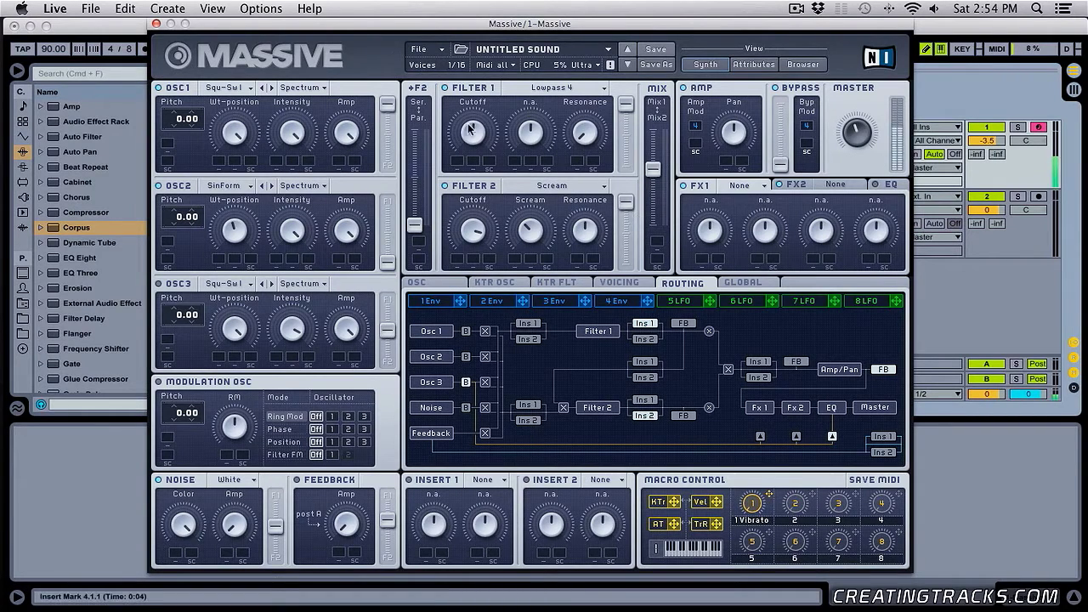
{"action": "left_click_drag", "start_coordinate": [586, 135], "coordinate": [597, 157]}
{"action": "left_click_drag", "start_coordinate": [487, 254], "coordinate": [488, 281]}
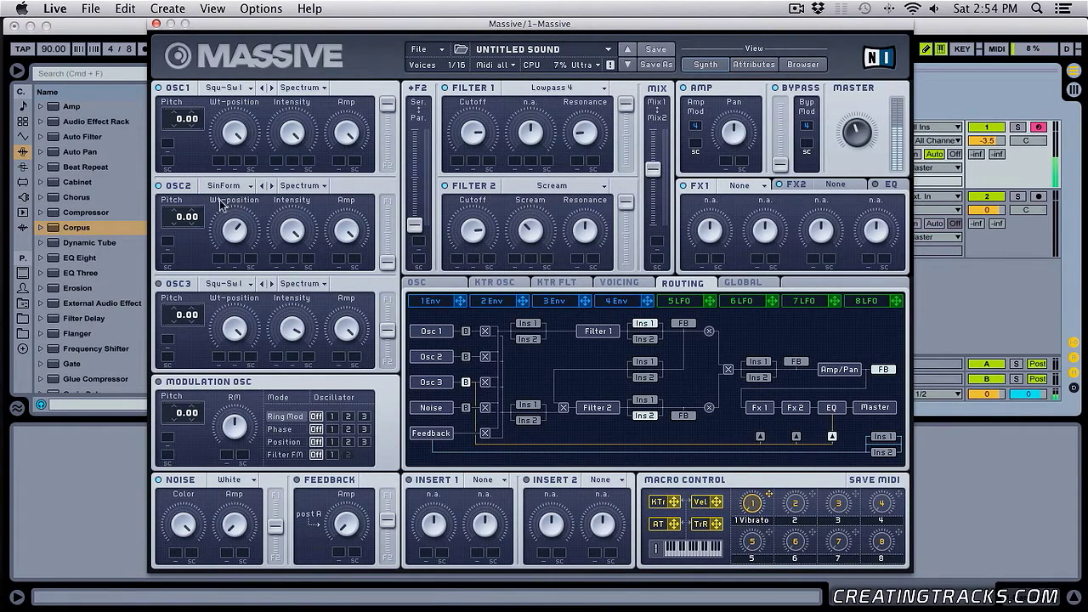
- Change OSC2's wavetable mode from Spectrum to Bend +
{"action": "left_click", "coordinate": [302, 186]}
{"action": "left_click", "coordinate": [302, 223]}
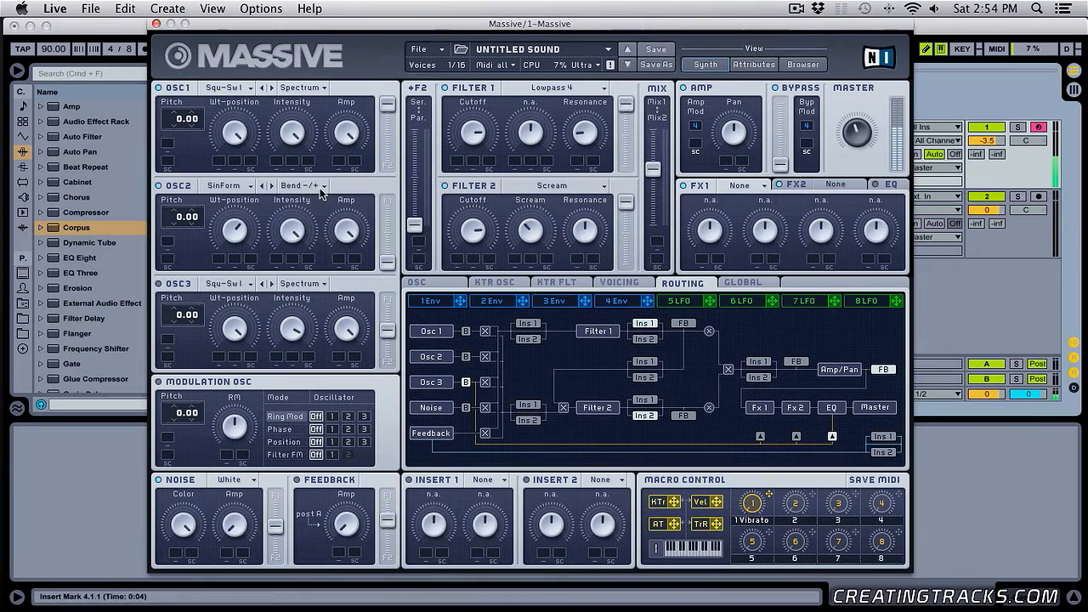
{"action": "left_click", "coordinate": [322, 191]}
{"action": "left_click", "coordinate": [300, 197]}
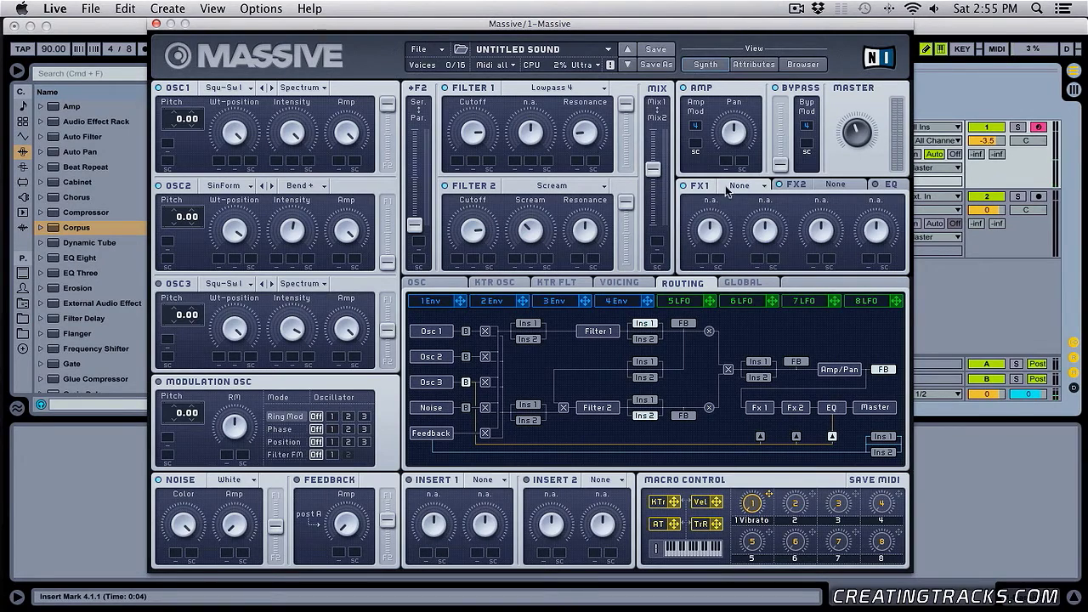
- Browse the FX1 and FX2 effect lists without changing either slot
{"action": "left_click", "coordinate": [763, 187]}
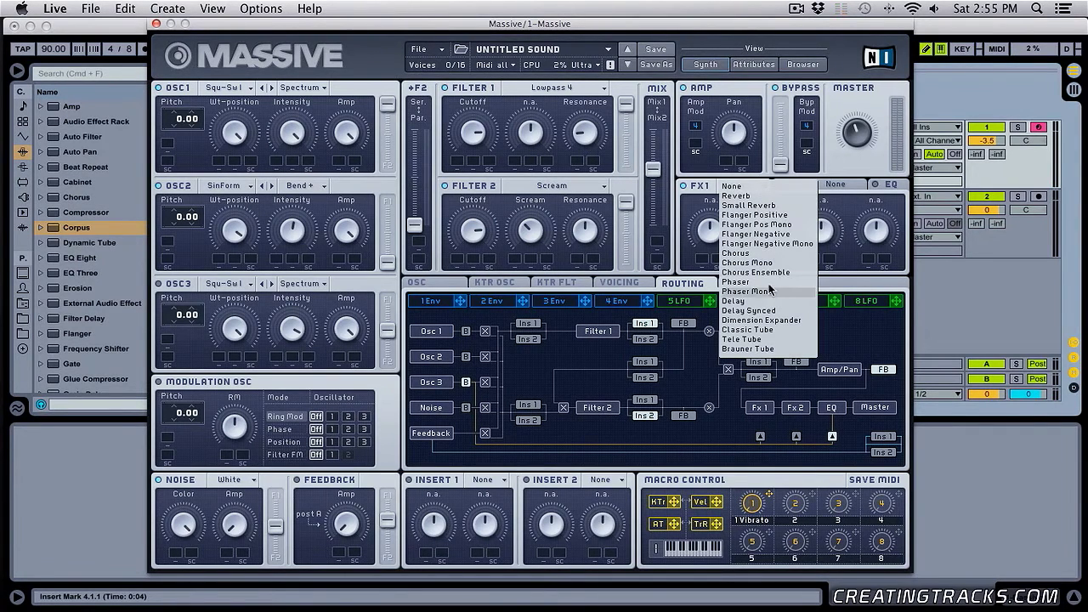
{"action": "left_click", "coordinate": [842, 193]}
{"action": "left_click", "coordinate": [855, 185]}
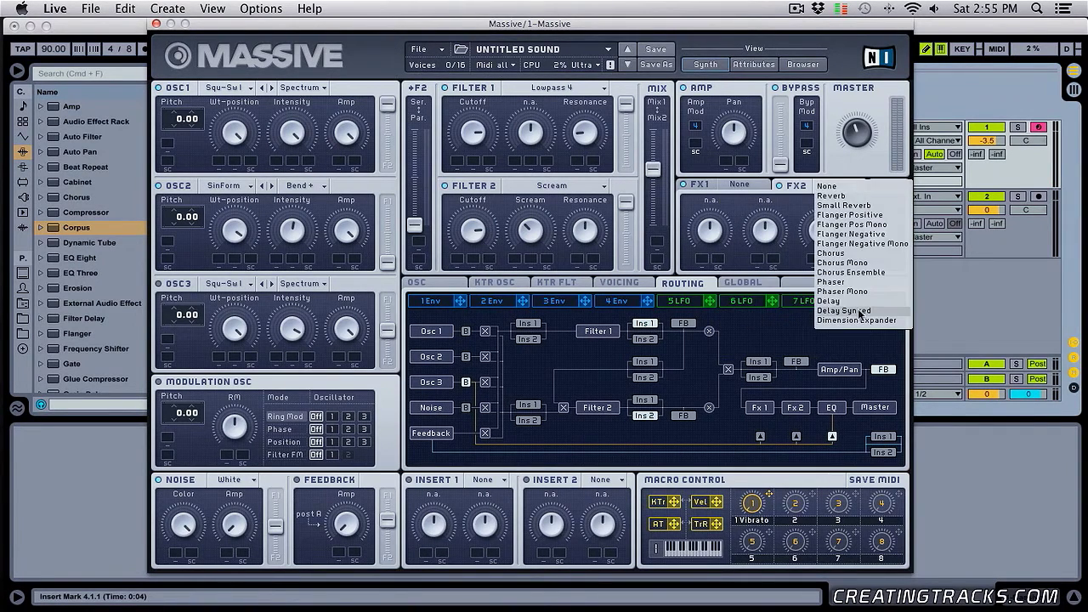
{"action": "left_click", "coordinate": [830, 186]}
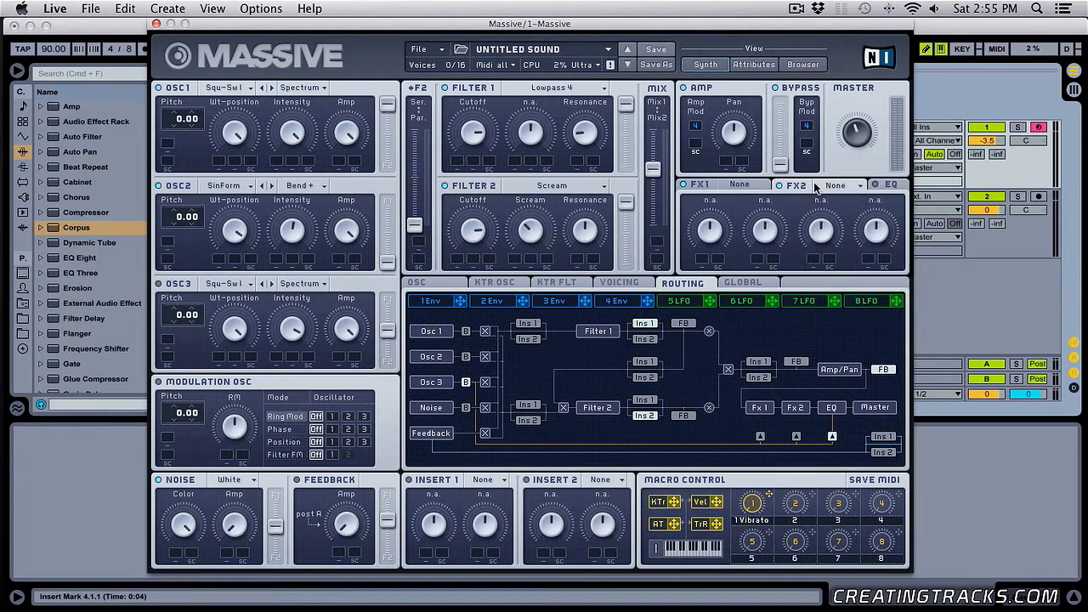
{"action": "left_click", "coordinate": [850, 187]}
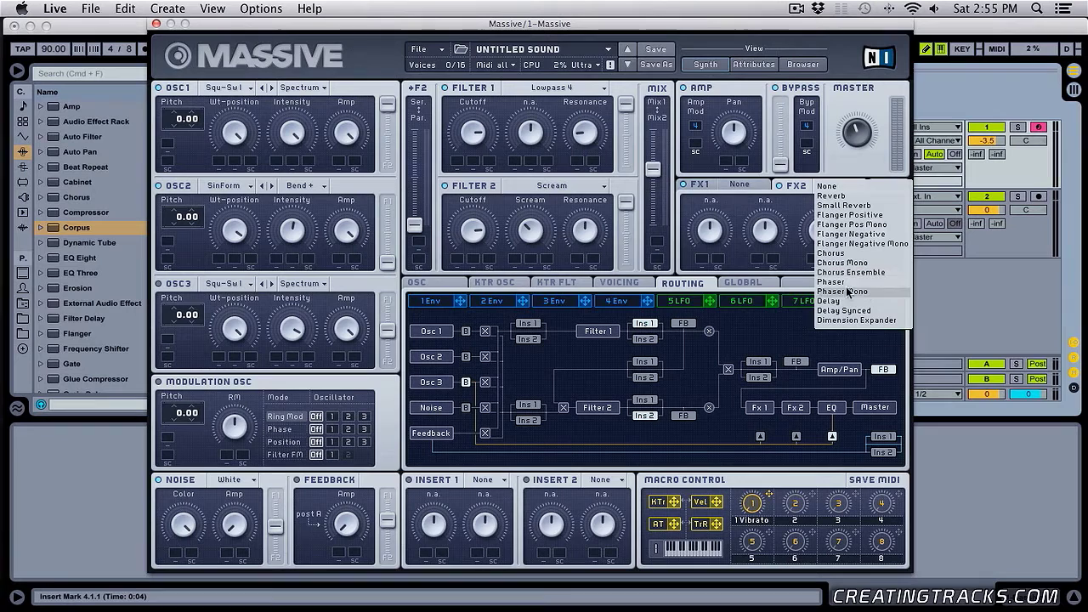
{"action": "left_click", "coordinate": [799, 182]}
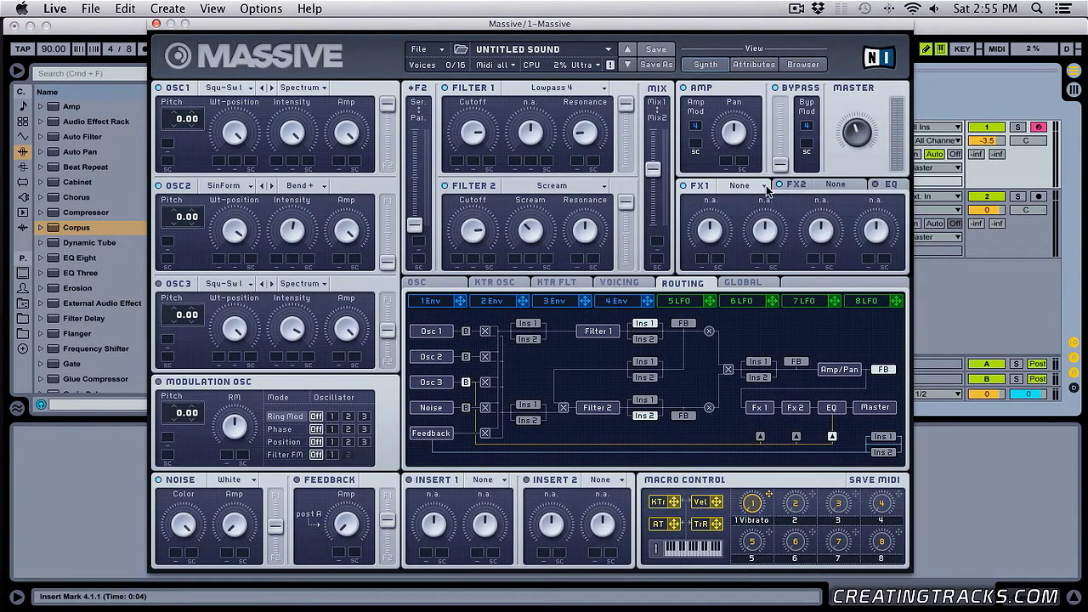
{"action": "left_click", "coordinate": [766, 186]}
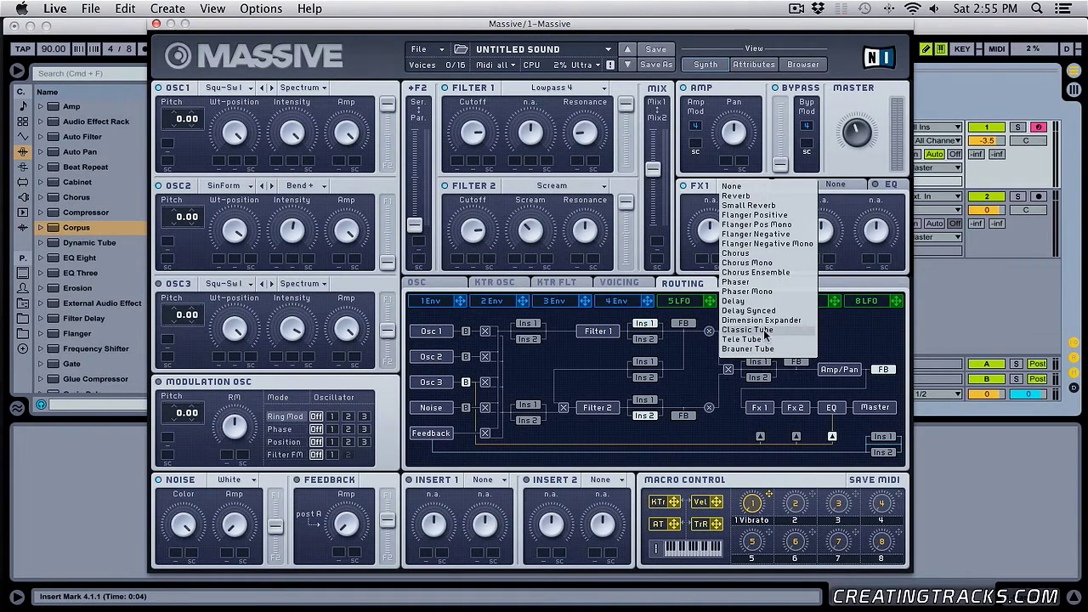
{"action": "left_click", "coordinate": [859, 182]}
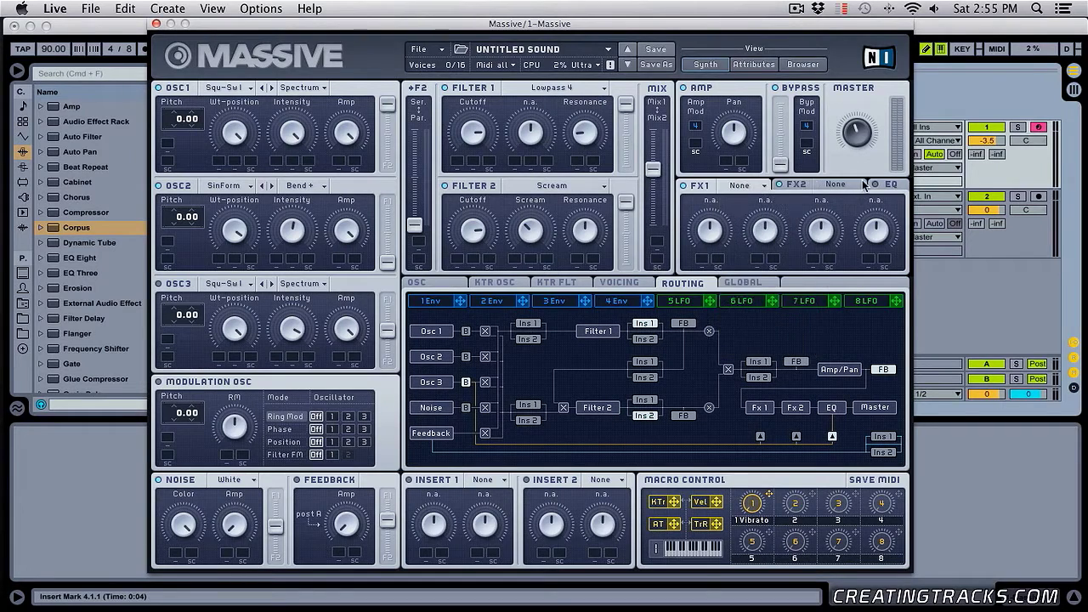
{"action": "left_click", "coordinate": [859, 183]}
{"action": "left_click", "coordinate": [751, 229]}
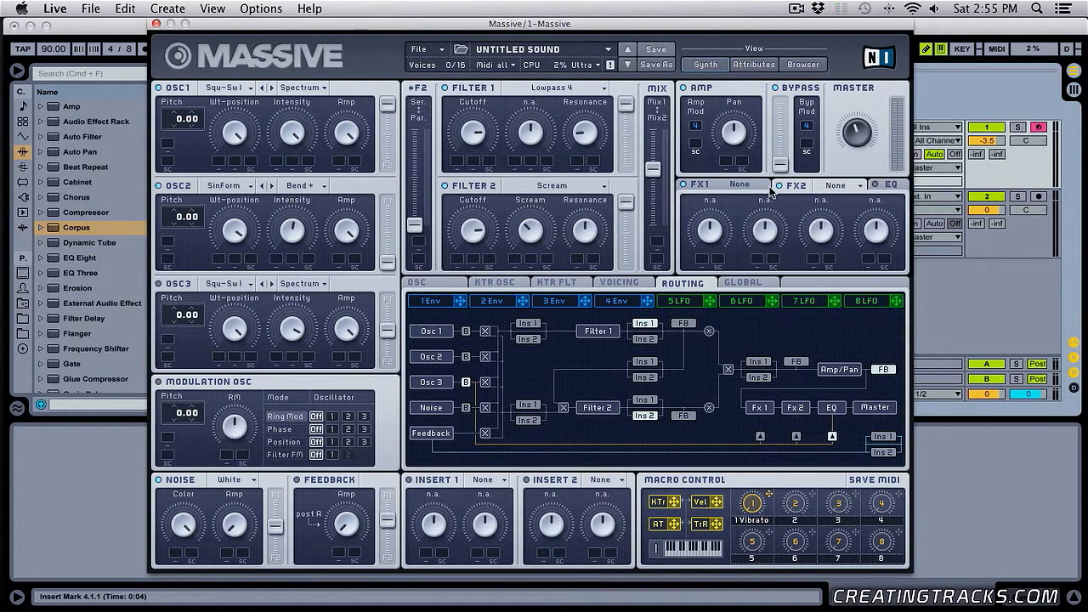
- Load Classic Tube into FX1 and turn its Drive down
{"action": "left_click", "coordinate": [762, 184]}
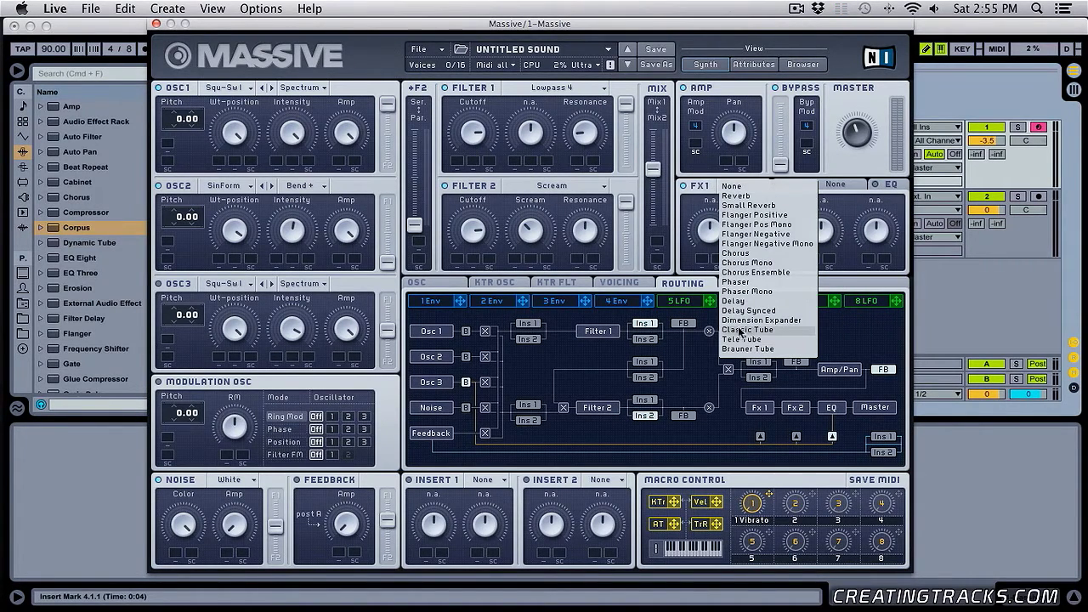
{"action": "left_click", "coordinate": [772, 331]}
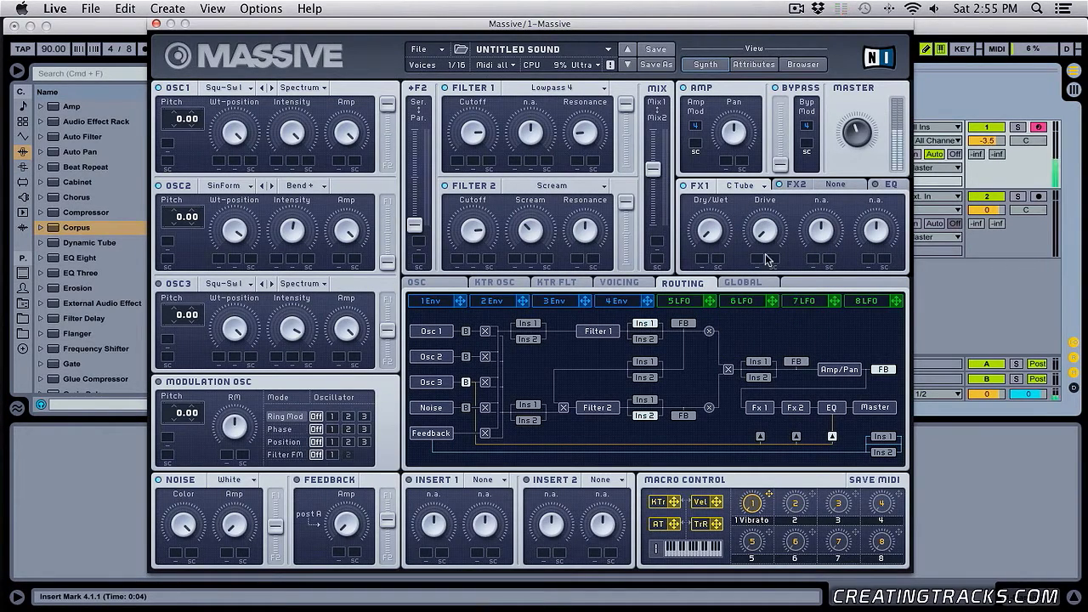
{"action": "left_click_drag", "start_coordinate": [758, 207], "coordinate": [721, 233]}
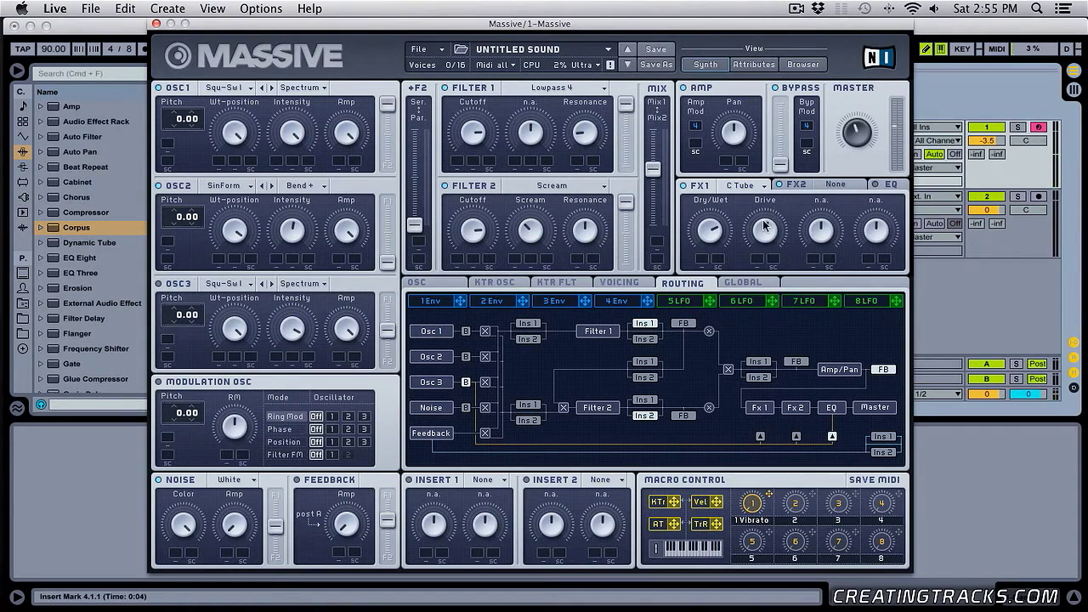
- Put a Reverb in the FX2 slot next to Classic Tube, then show the EQ controls
{"action": "left_click", "coordinate": [796, 185]}
{"action": "left_click", "coordinate": [836, 185]}
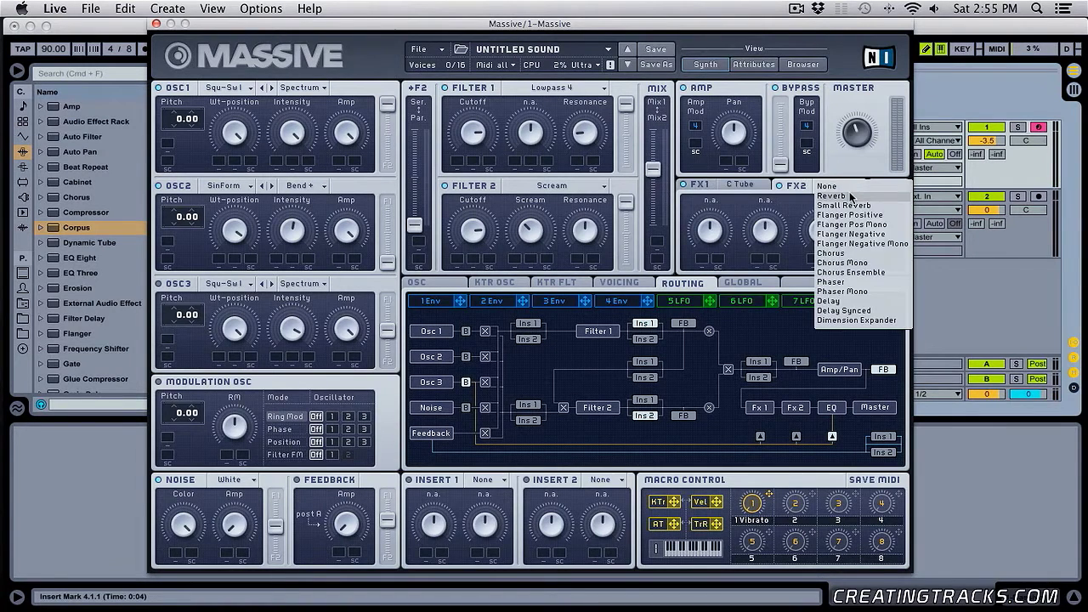
{"action": "left_click", "coordinate": [893, 194]}
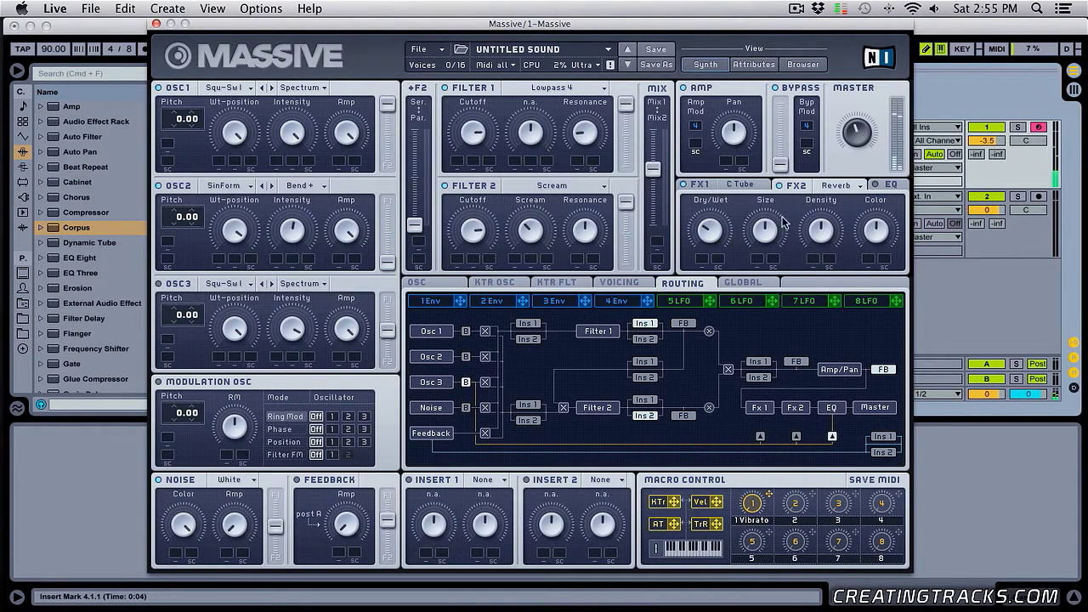
{"action": "left_click", "coordinate": [886, 185]}
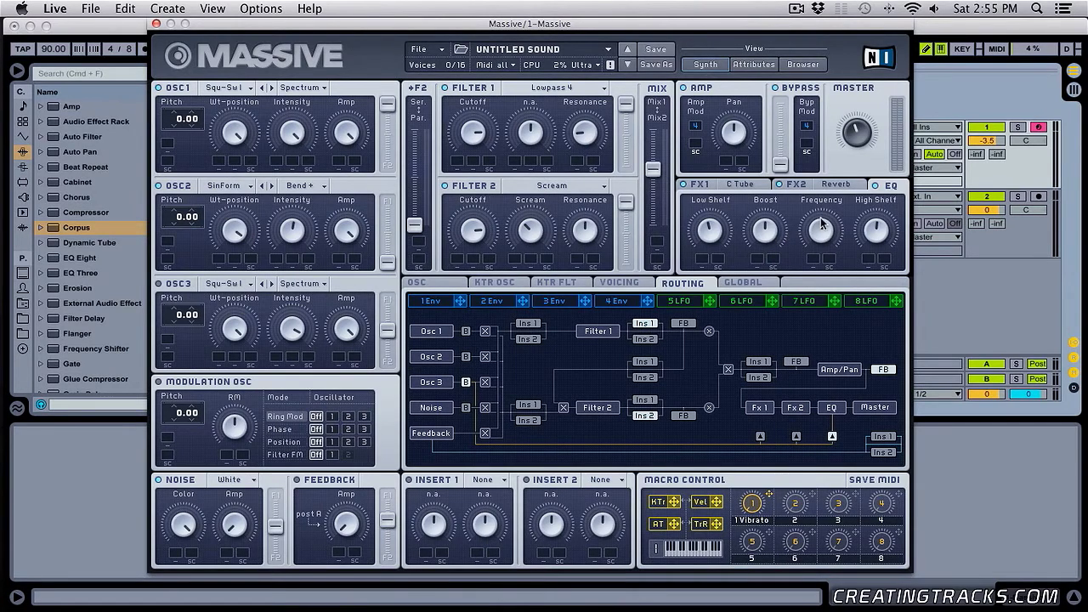
- Turn the EQ Frequency knob well down and cut the Boost, rechecking the Reverb afterwards
{"action": "left_click_drag", "start_coordinate": [821, 217], "coordinate": [821, 281]}
{"action": "left_click_drag", "start_coordinate": [825, 225], "coordinate": [827, 255]}
{"action": "left_click_drag", "start_coordinate": [762, 255], "coordinate": [779, 360]}
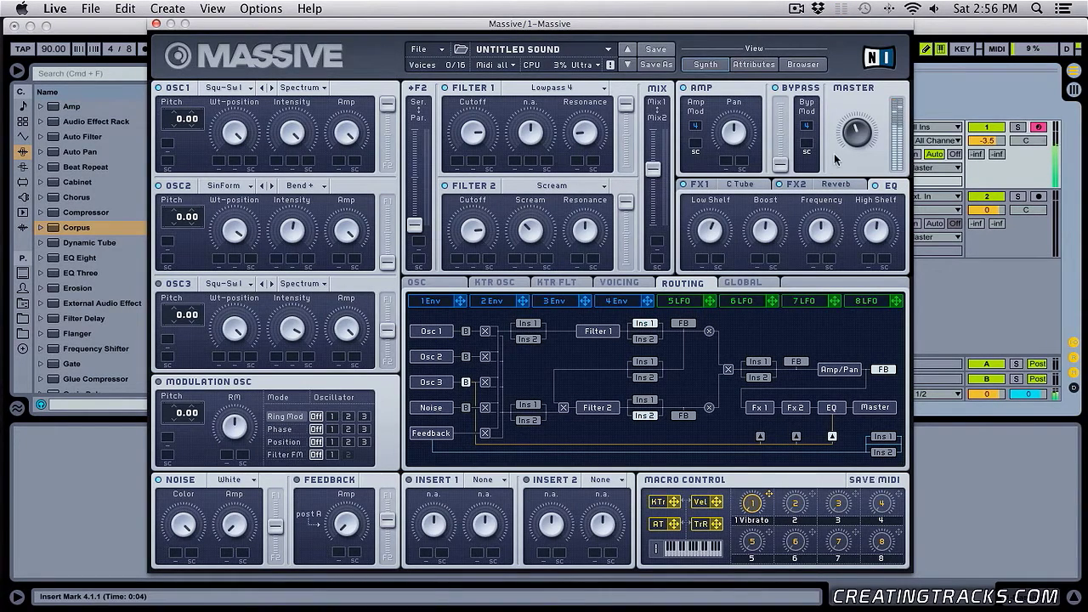
{"action": "left_click", "coordinate": [832, 191]}
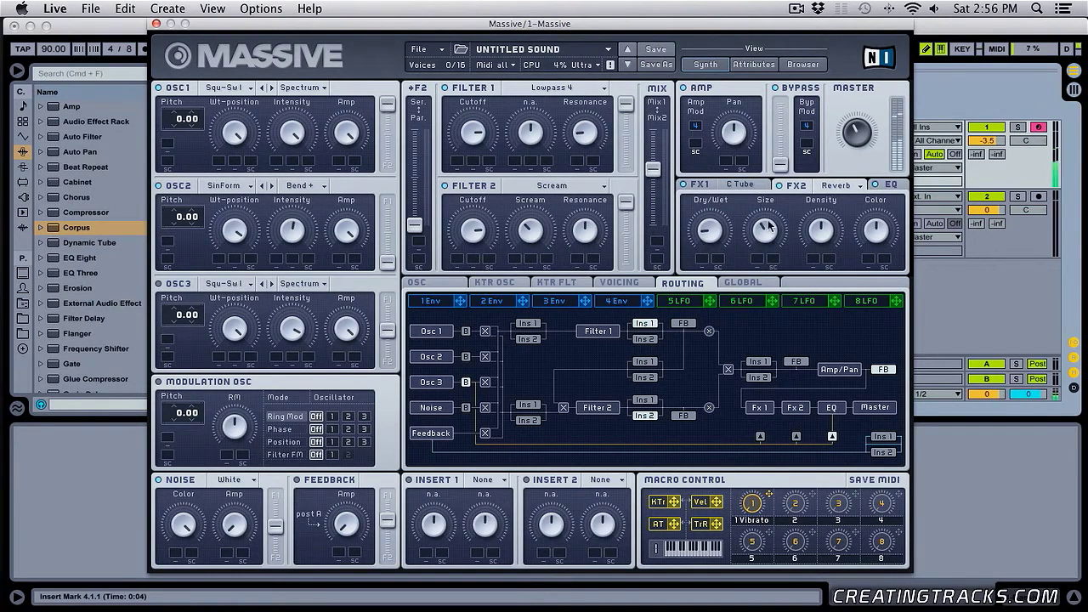
{"action": "left_click", "coordinate": [888, 184]}
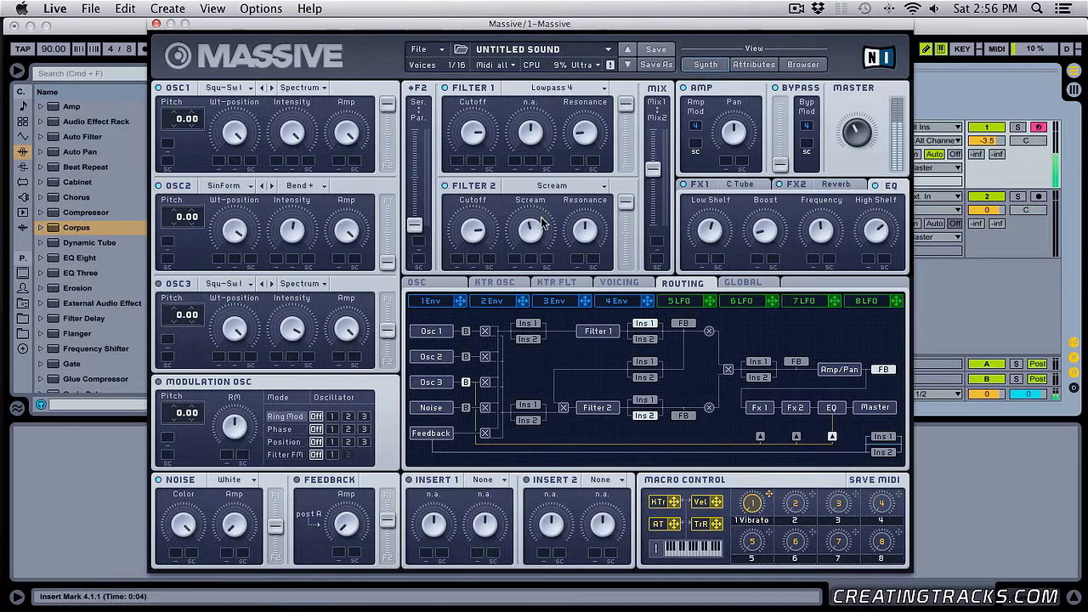
- Review the Classic Tube settings in FX1 and the Reverb settings in FX2
{"action": "left_click", "coordinate": [755, 185]}
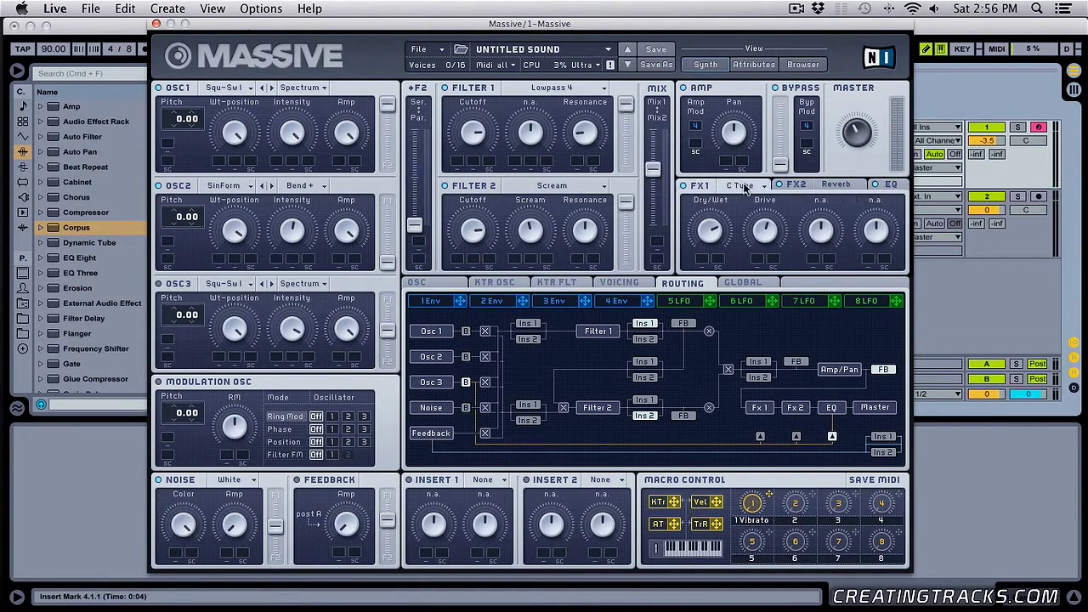
{"action": "left_click", "coordinate": [829, 185]}
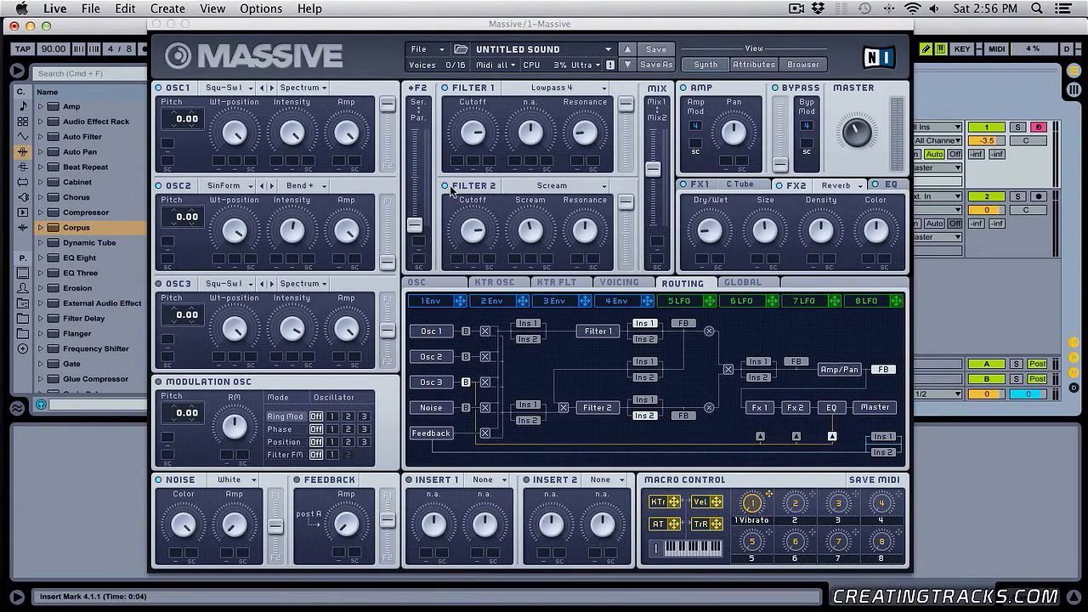
{"action": "left_click", "coordinate": [452, 191]}
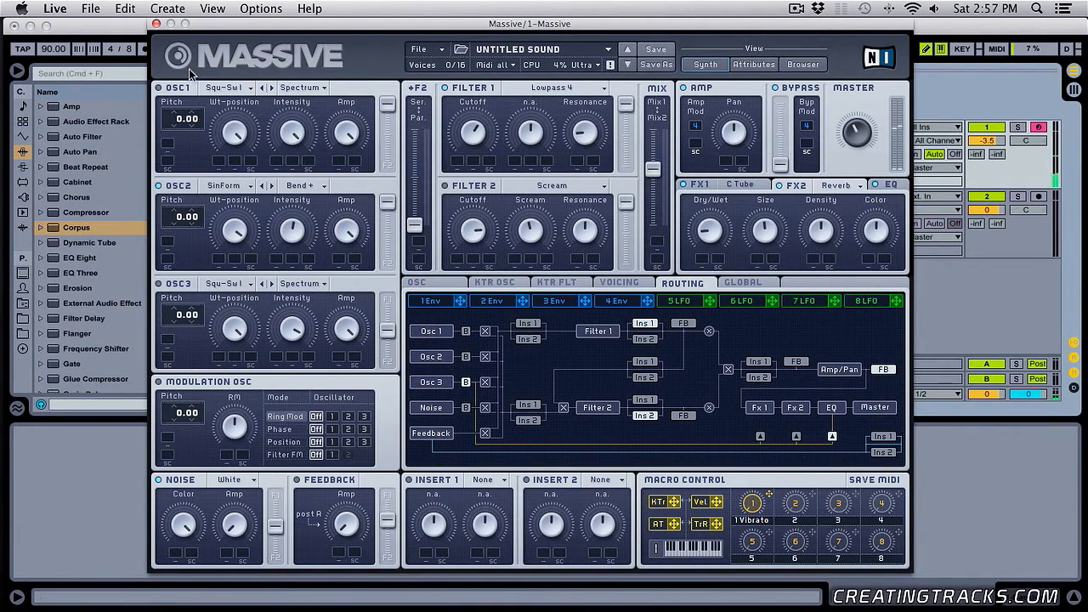
- Try OSC1 through Filter 2, route it back to Filter 1, and push the filter mix fully to Mix1
{"action": "left_click", "coordinate": [158, 87]}
{"action": "left_click_drag", "start_coordinate": [380, 148], "coordinate": [387, 175]}
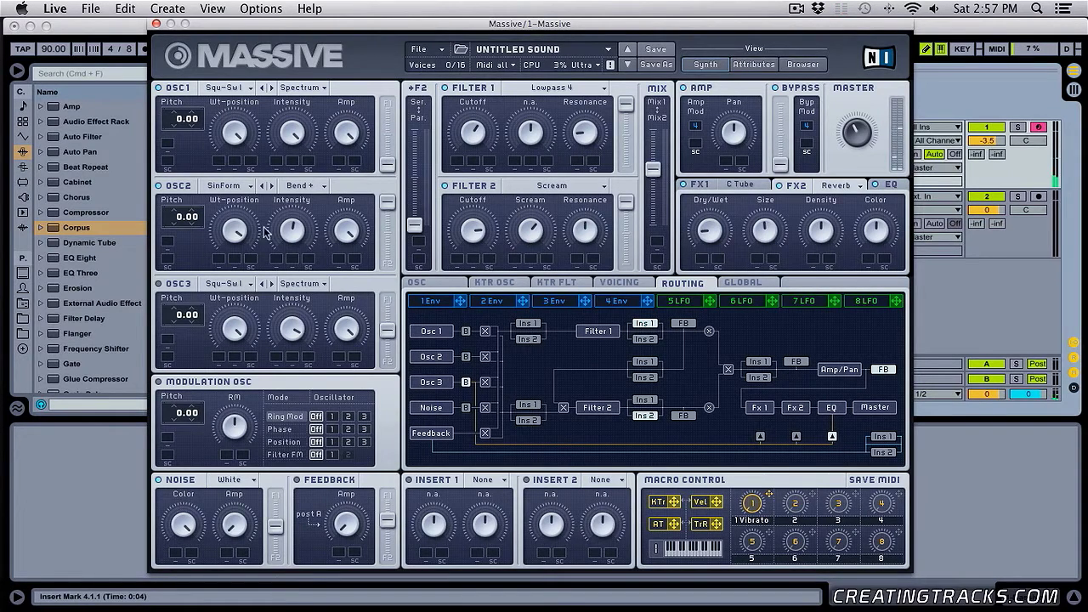
{"action": "left_click_drag", "start_coordinate": [387, 165], "coordinate": [381, 41]}
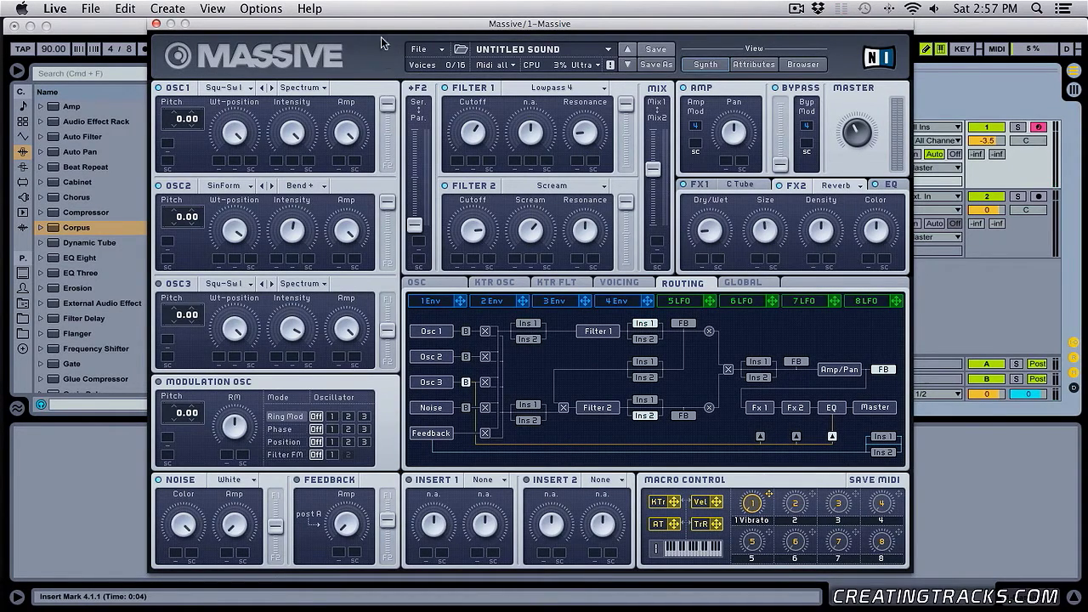
{"action": "left_click_drag", "start_coordinate": [654, 169], "coordinate": [648, 52]}
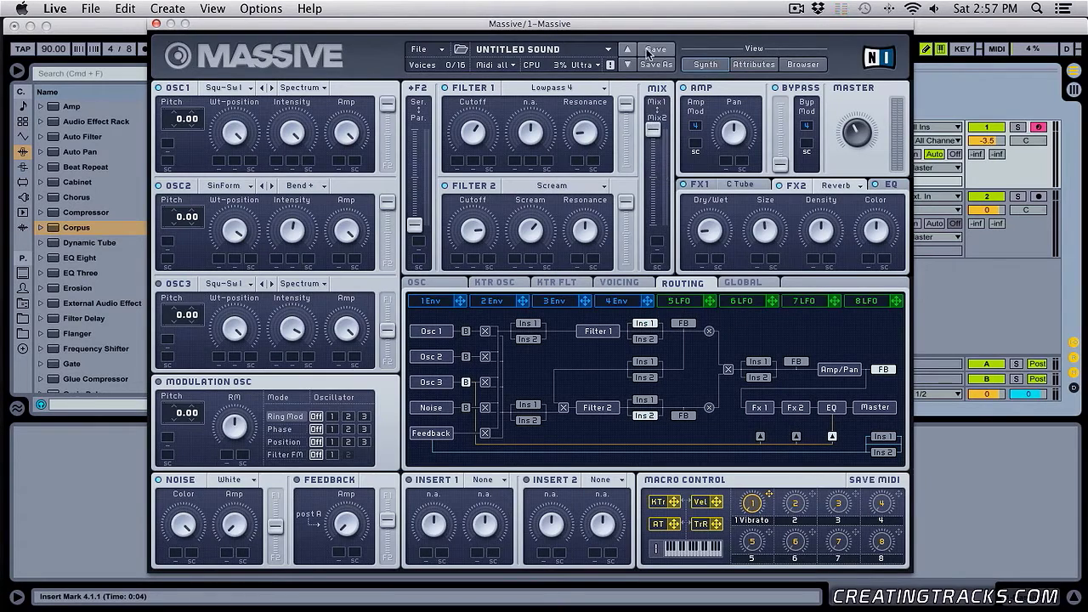